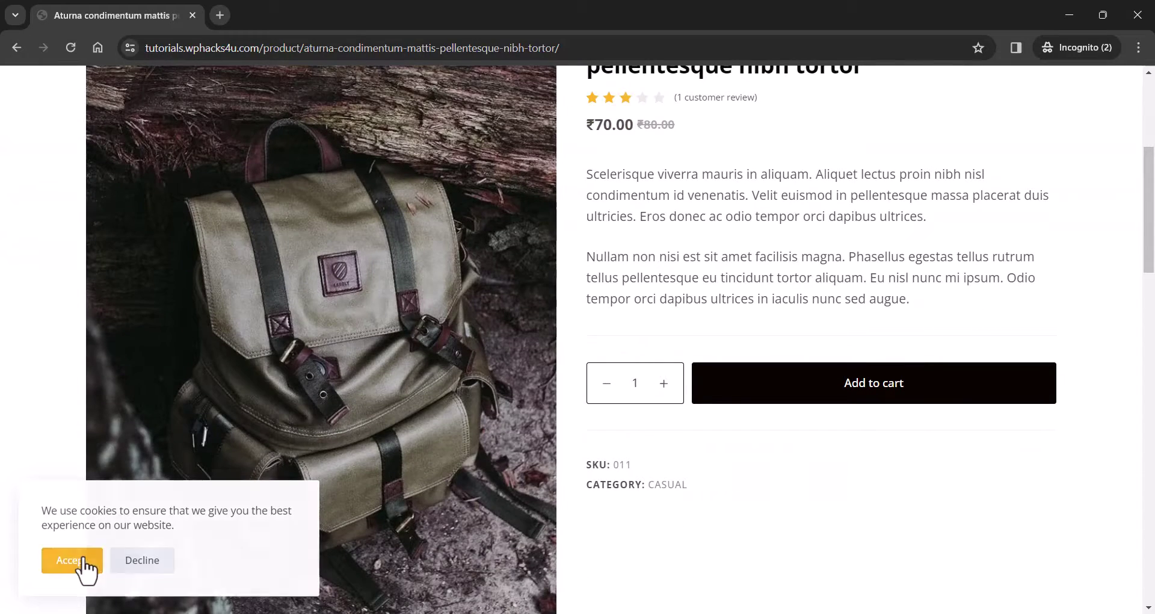
- Accept the cookie notice, add the Aturna backpack to the cart, and view the ₹70.00 cart
click(85, 560)
scroll(632, 438, up, 4)
scroll(633, 429, down, 1)
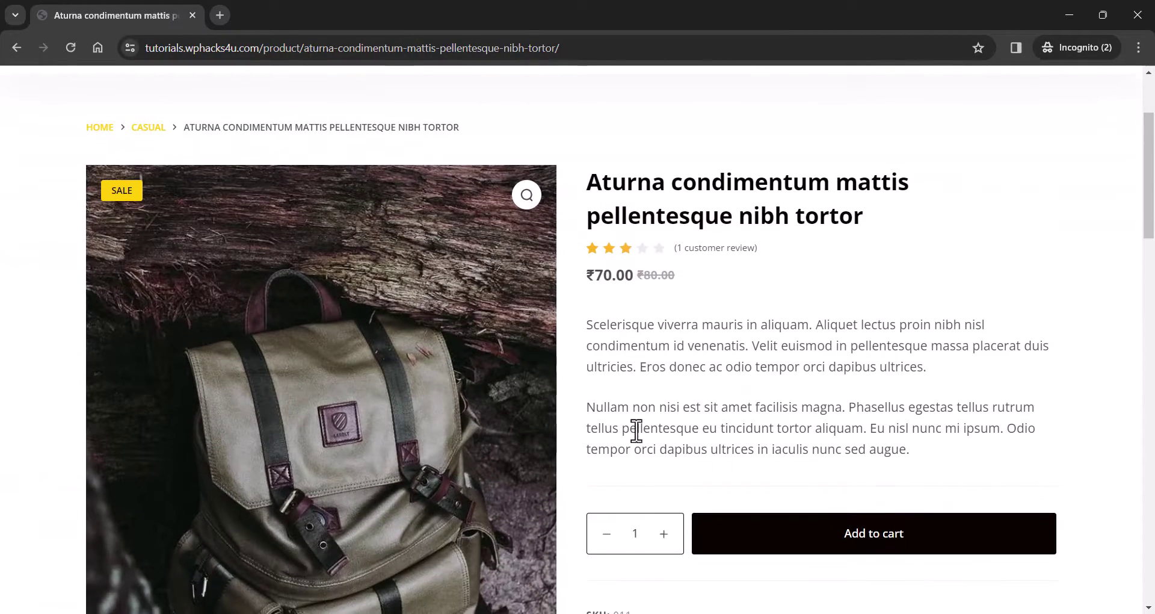
click(877, 547)
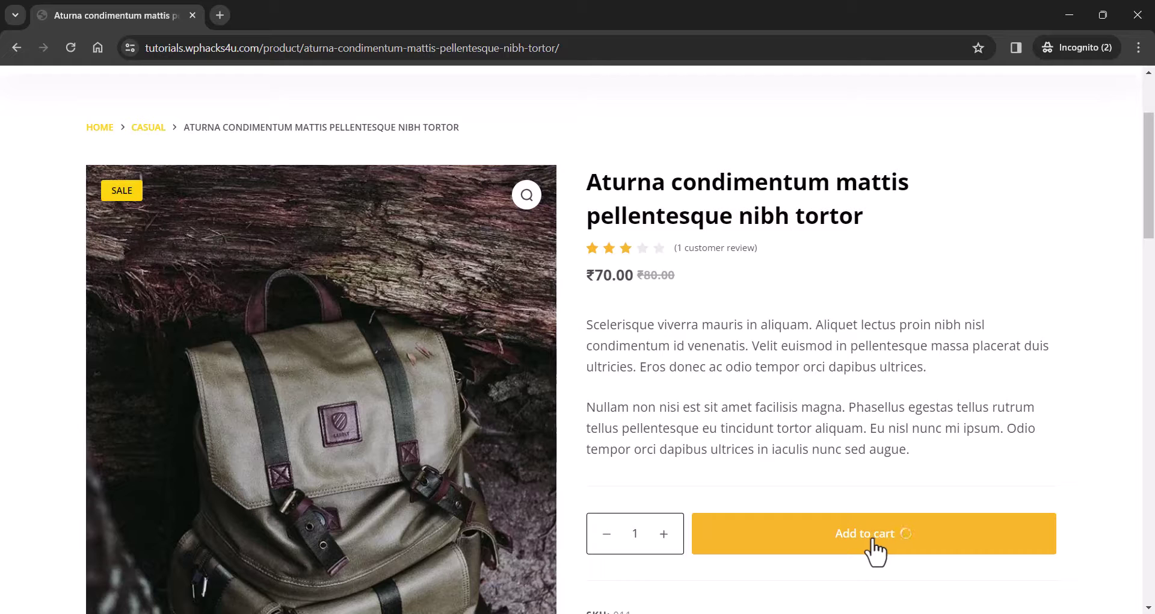
click(943, 539)
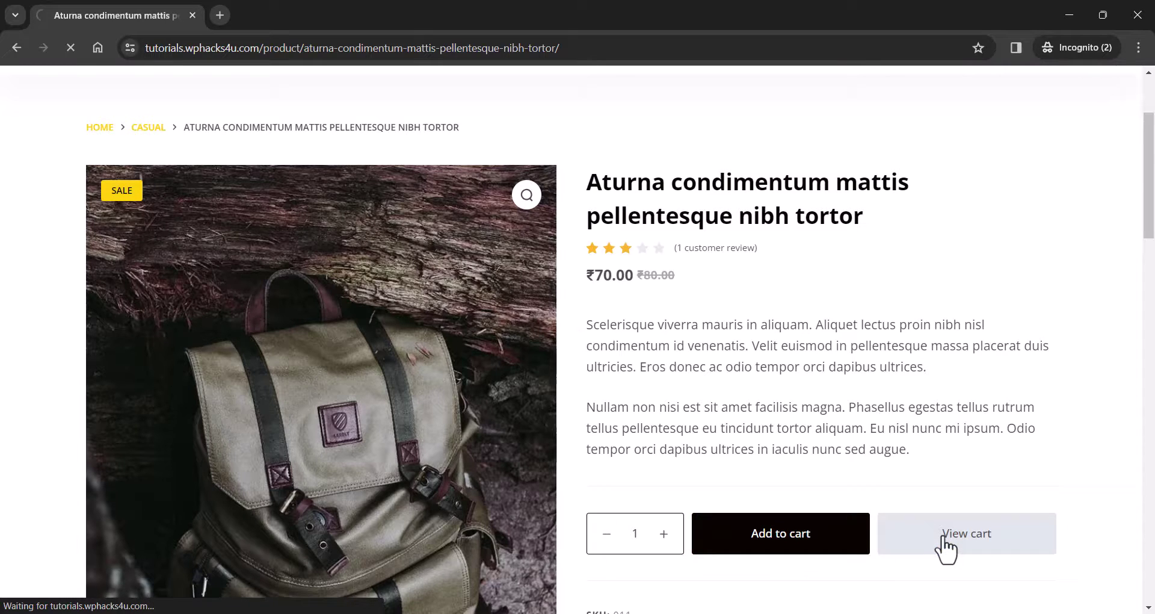
scroll(612, 400, down, 3)
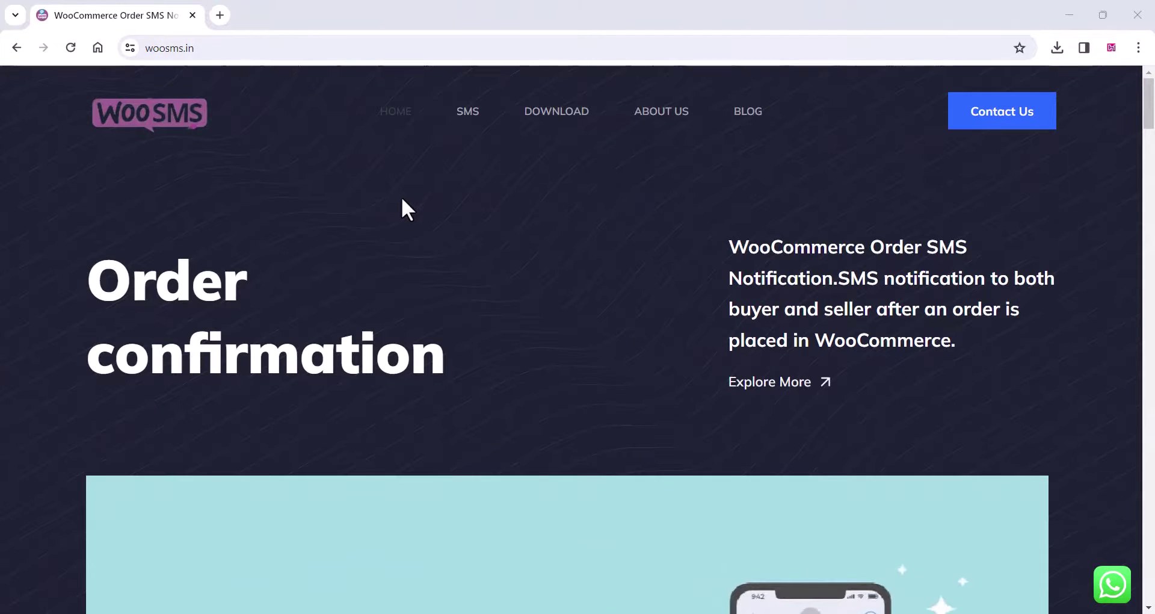
scroll(409, 208, down, 3)
scroll(420, 217, down, 5)
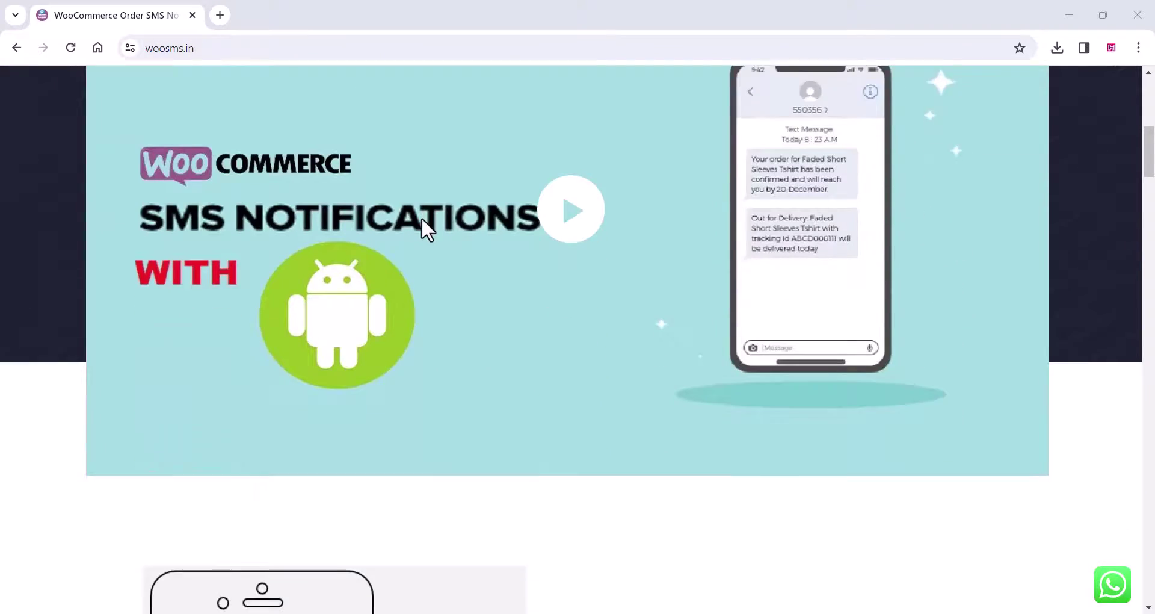
scroll(421, 218, down, 5)
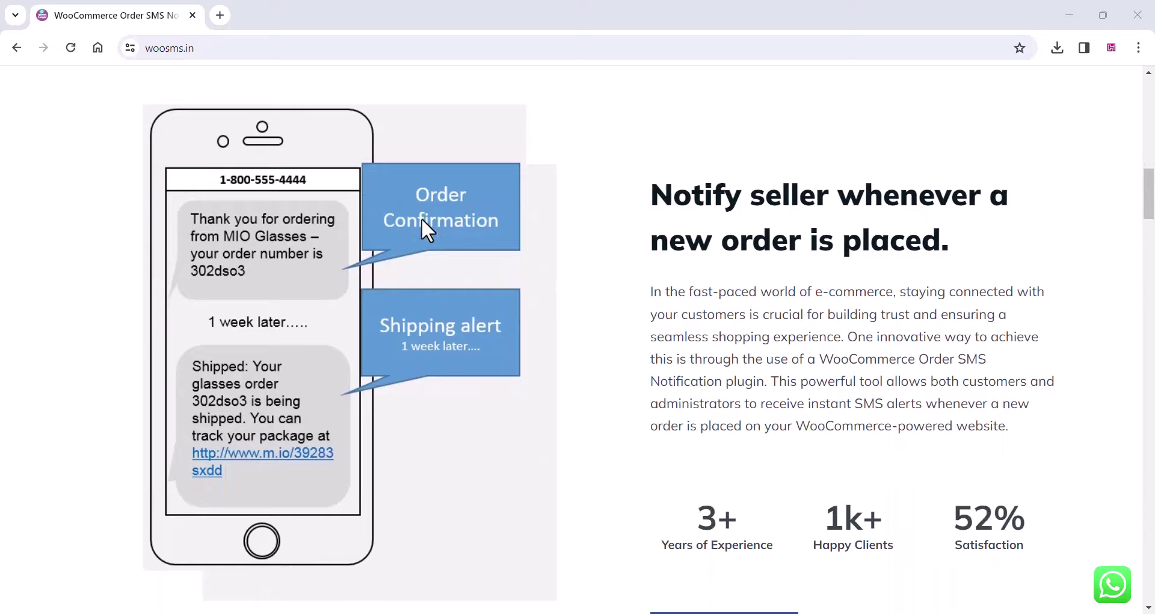
scroll(422, 219, down, 3)
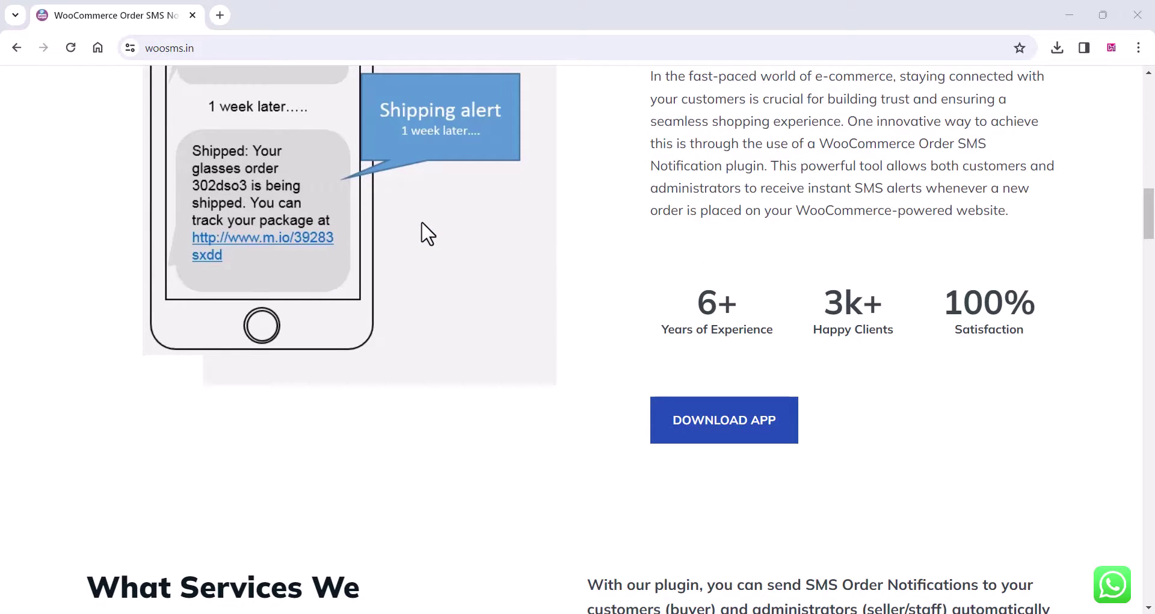
scroll(428, 234, down, 6)
scroll(428, 234, down, 5)
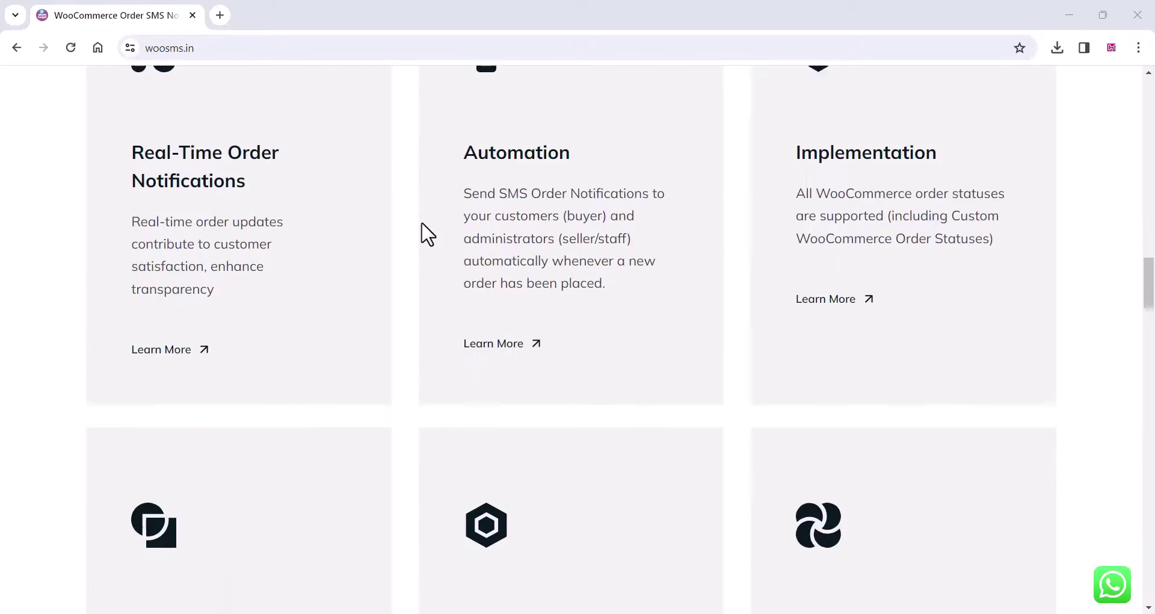
scroll(427, 234, down, 8)
scroll(427, 234, down, 5)
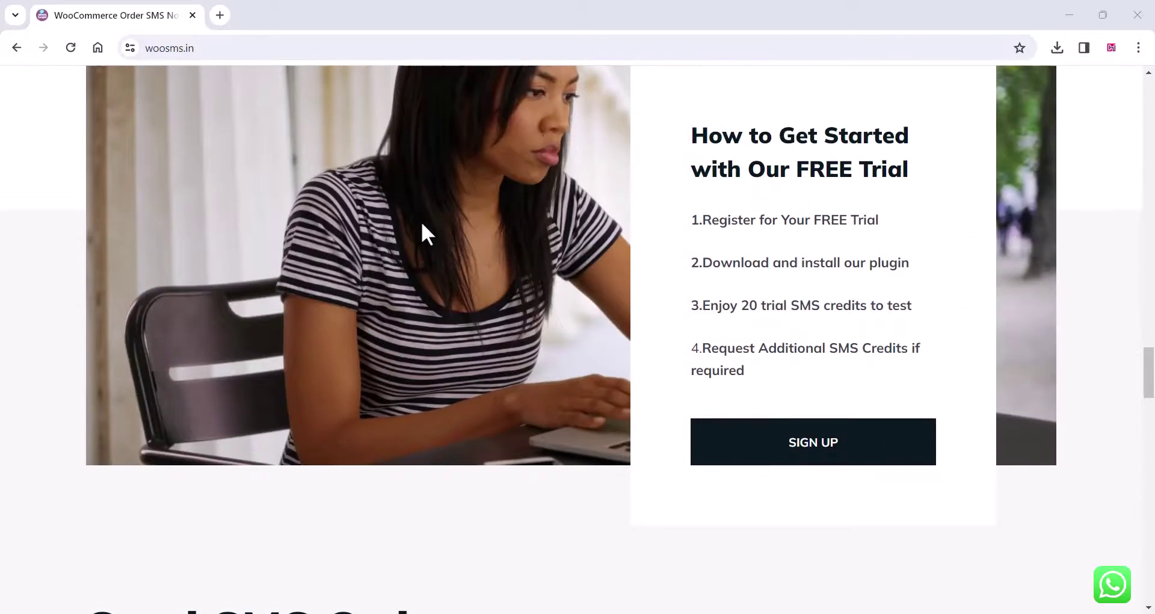
scroll(428, 234, down, 4)
scroll(421, 224, down, 4)
scroll(421, 223, down, 5)
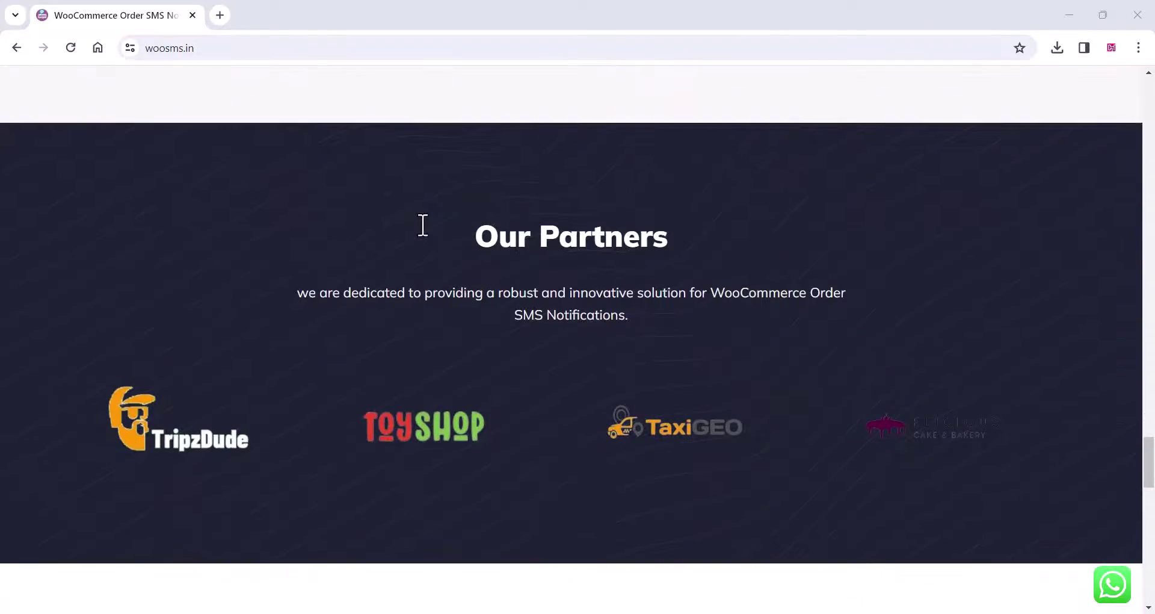
scroll(423, 227, down, 3)
scroll(422, 226, down, 2)
scroll(422, 226, down, 6)
scroll(421, 226, down, 2)
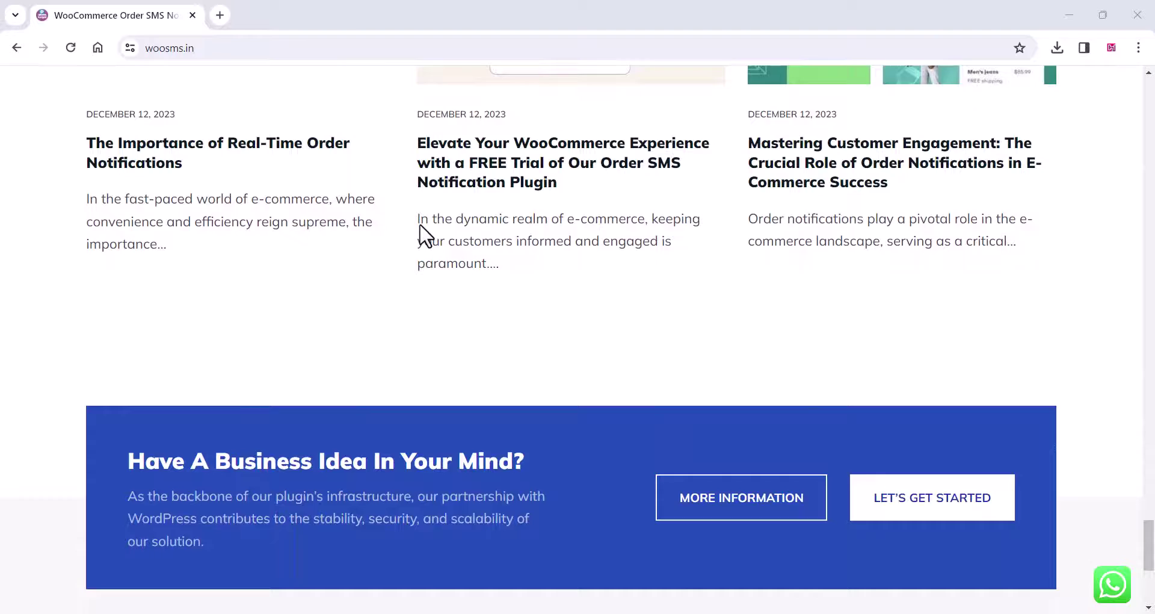
scroll(420, 226, down, 5)
key(Home)
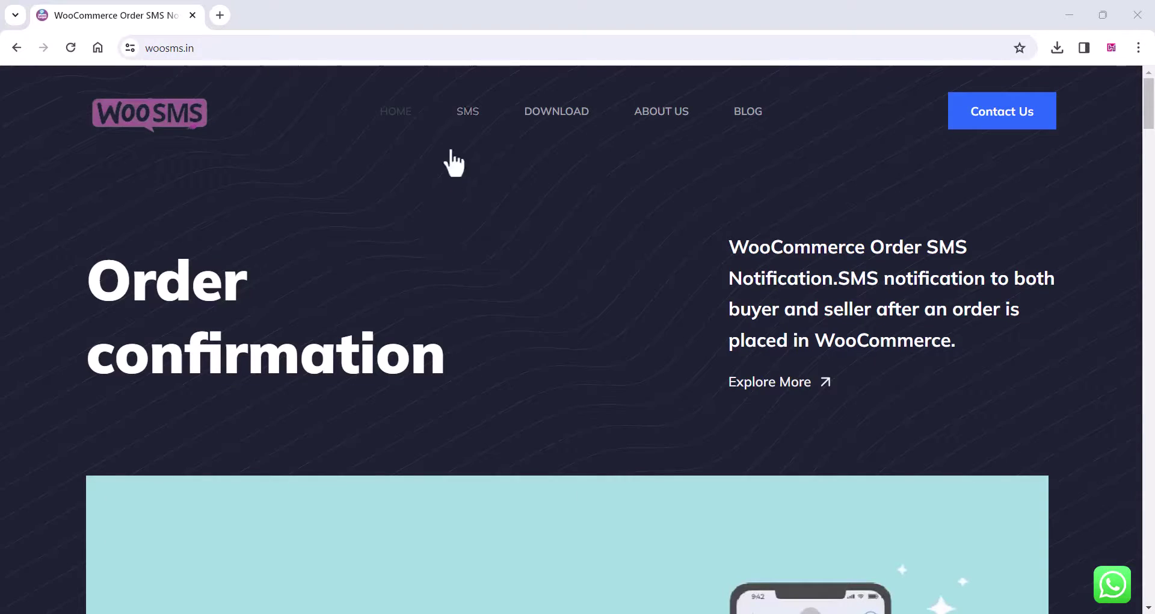
- Sign in to the Woosms SMS site and download the Woosms WordPress plugin zip
click(475, 115)
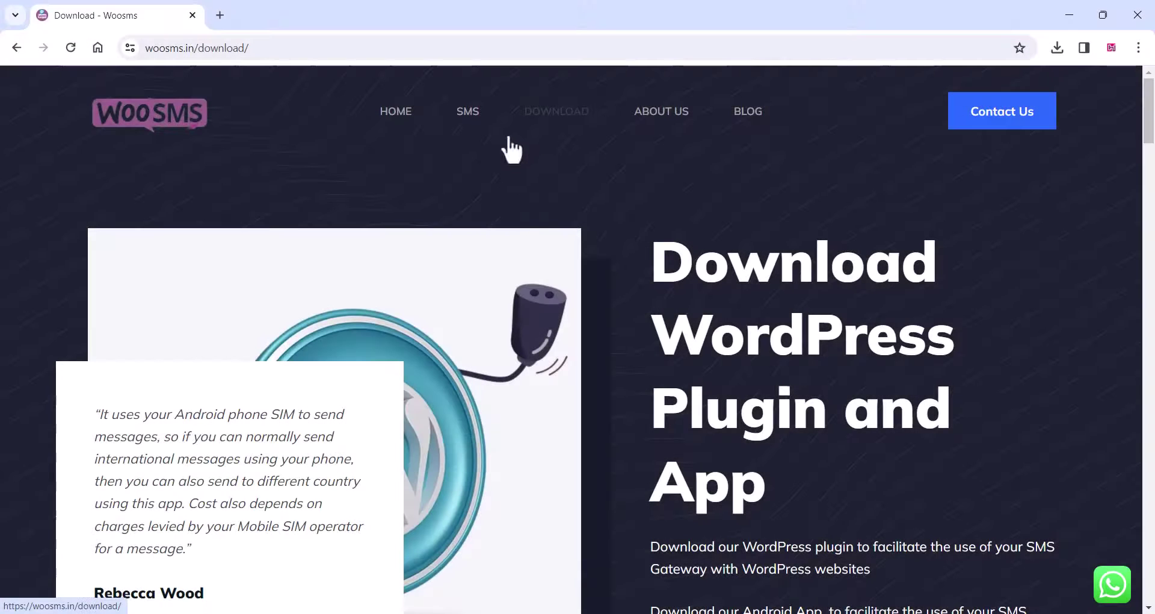
scroll(515, 187, down, 3)
scroll(511, 207, down, 5)
scroll(511, 206, down, 3)
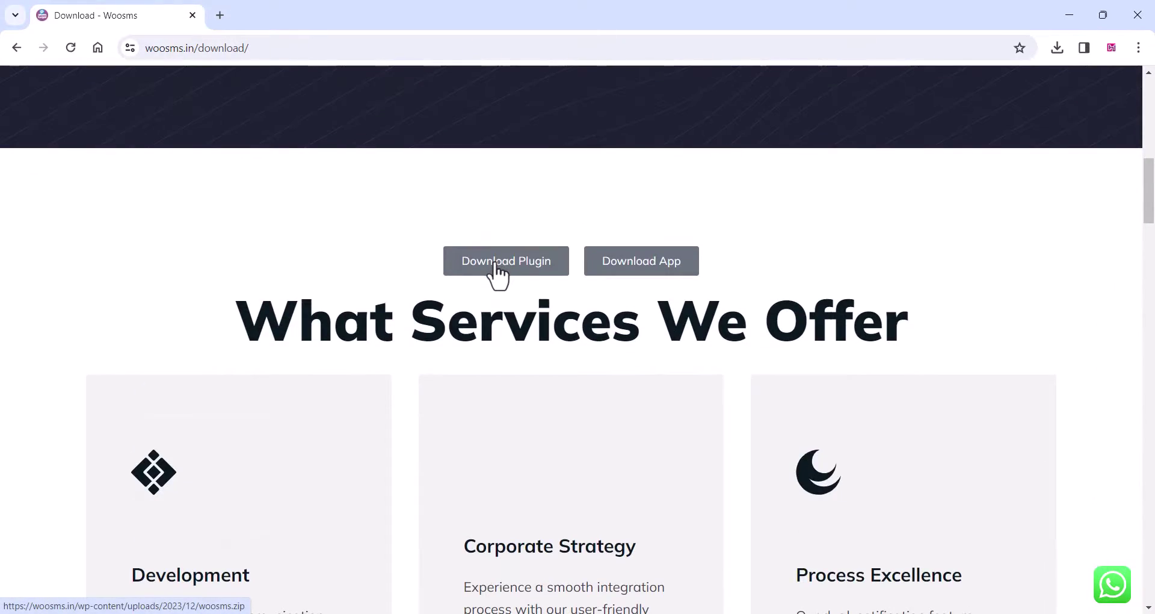
click(496, 263)
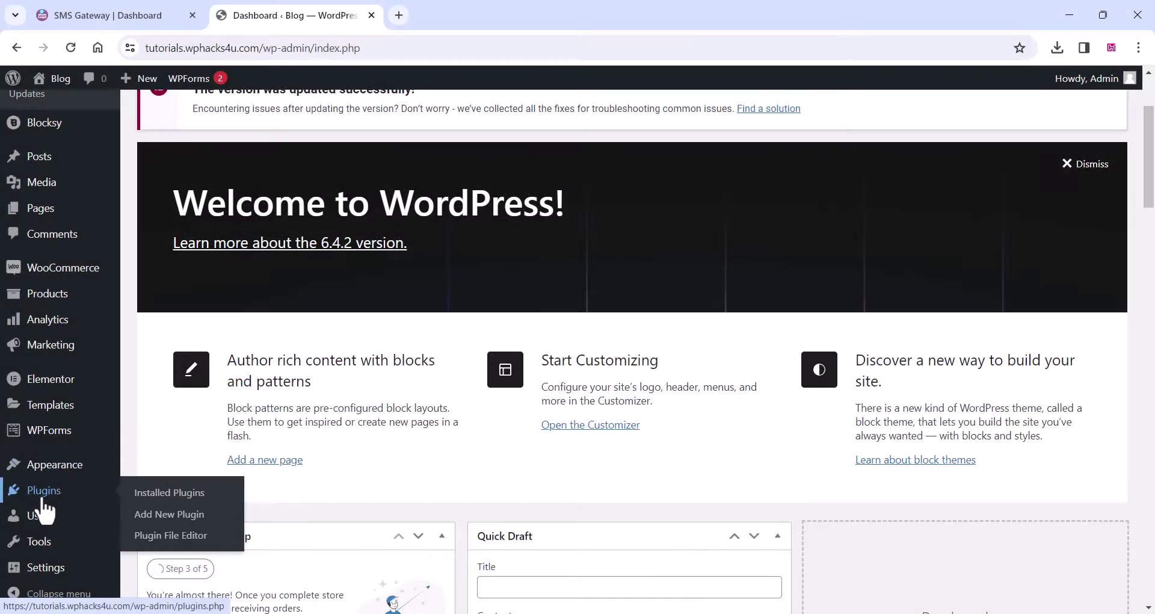
- Upload woosms.zip through Plugins > Add New Plugin and install it
click(175, 517)
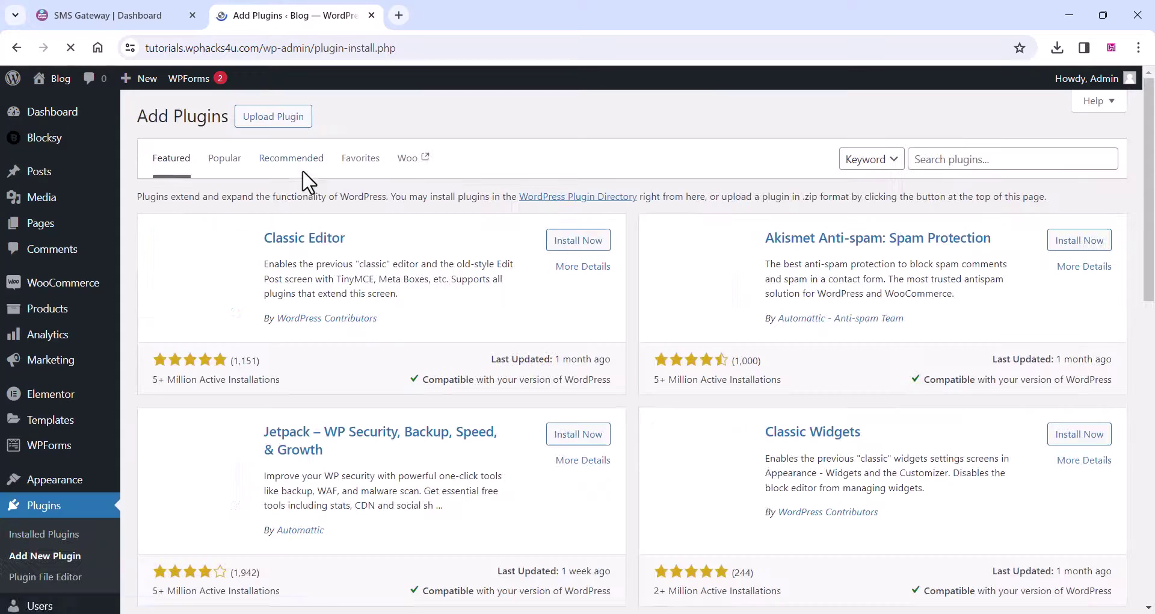
click(272, 117)
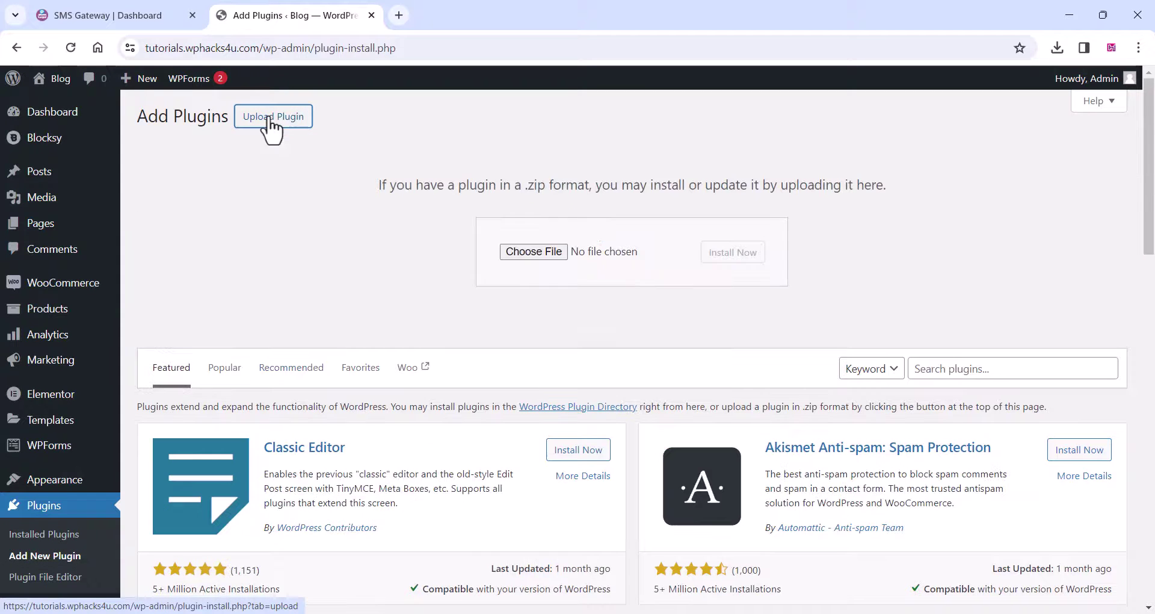
click(554, 258)
click(170, 134)
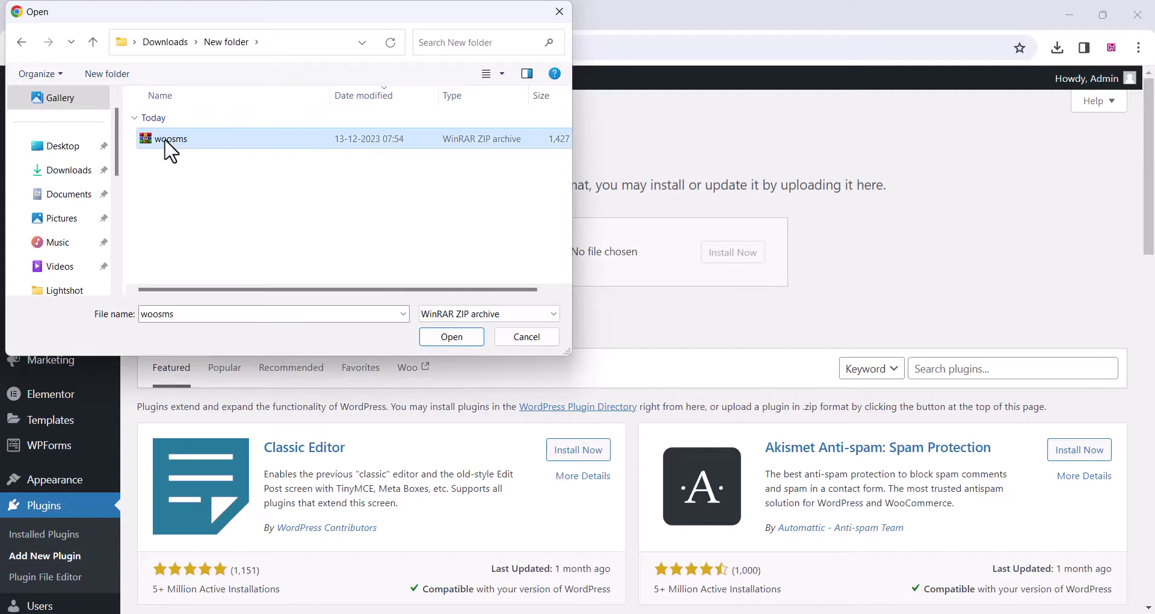
click(443, 334)
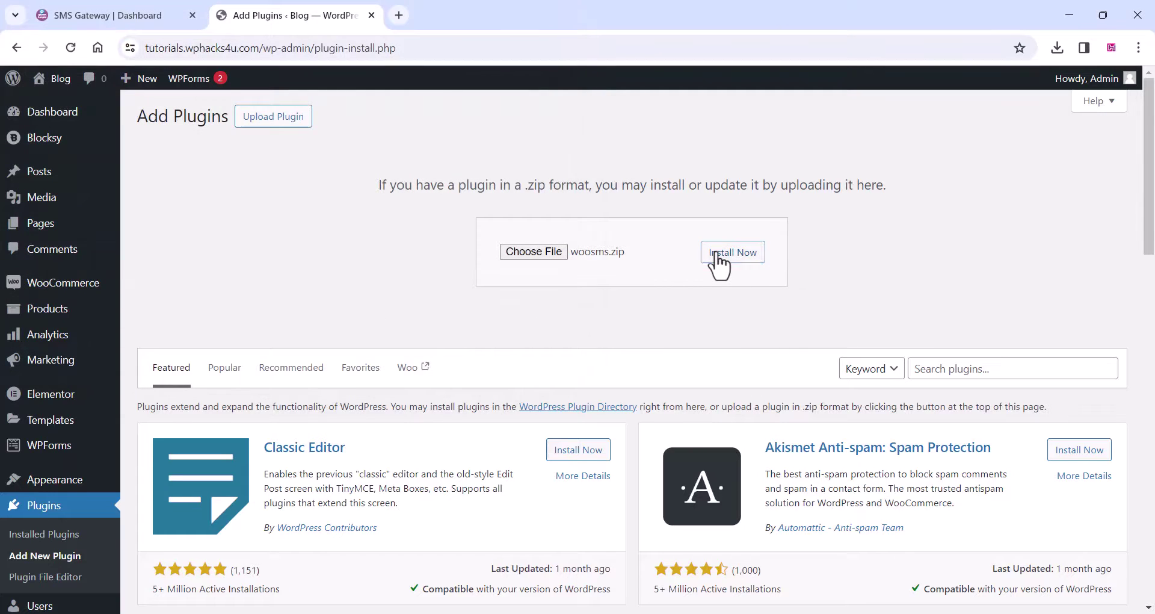
click(717, 255)
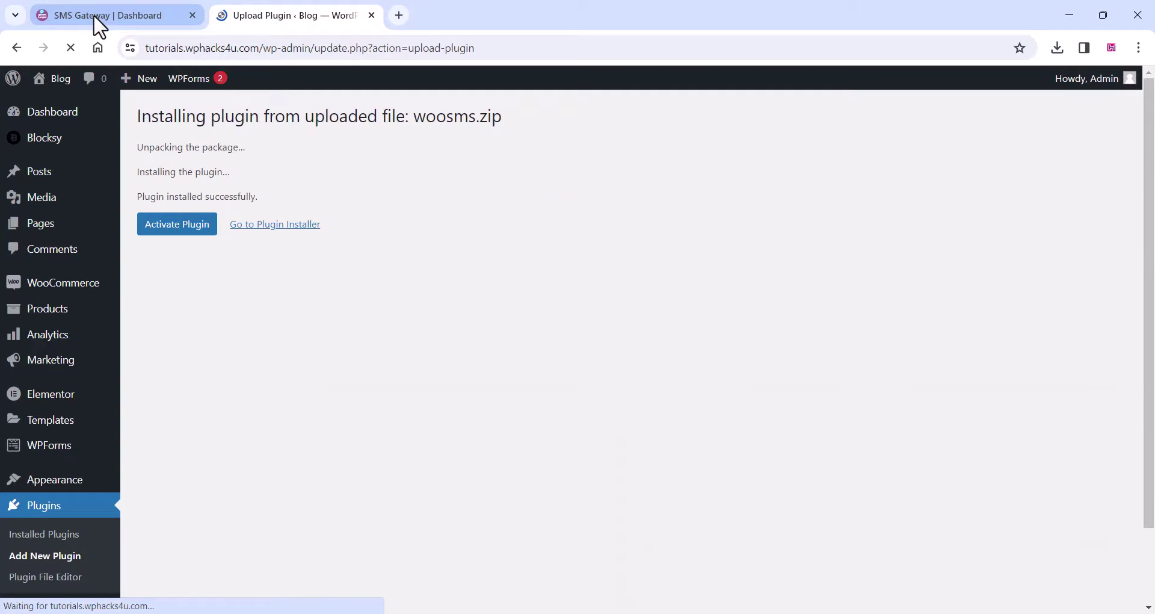
- Activate the plugin and select SMS Gateway from RBSoft as the SMS gateway
click(198, 231)
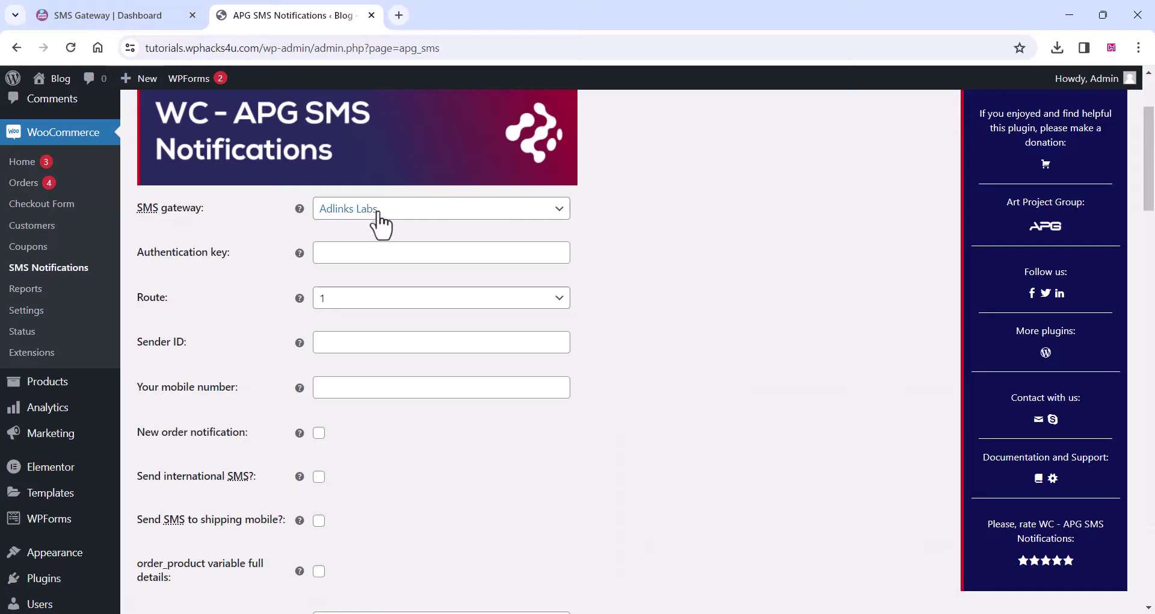
click(394, 217)
scroll(398, 328, down, 1)
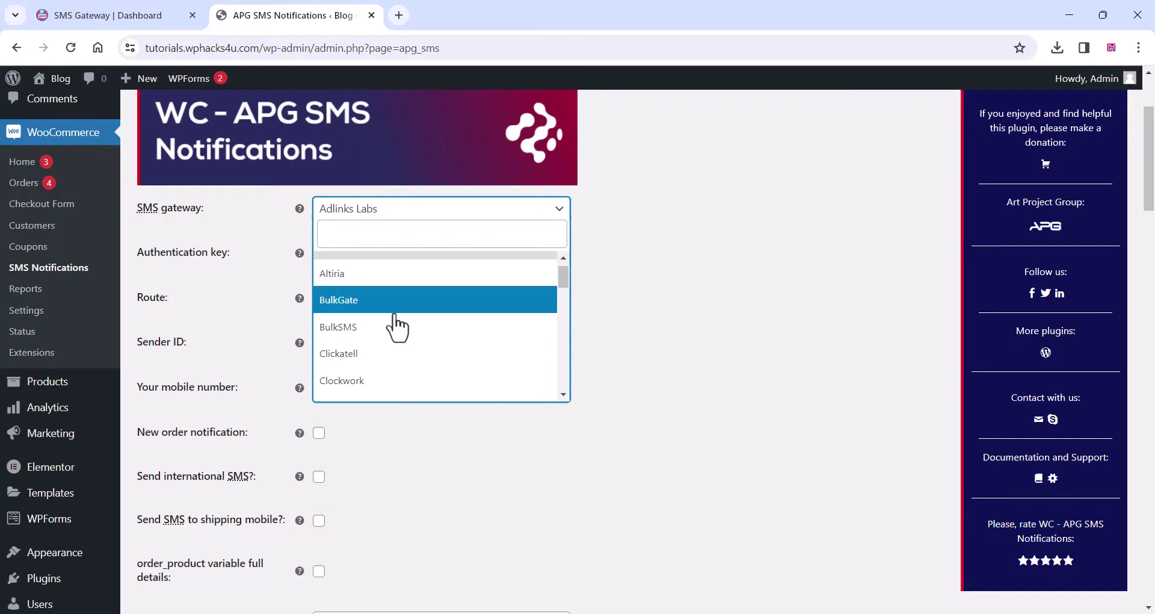
scroll(396, 326, down, 3)
scroll(385, 301, down, 2)
scroll(385, 304, down, 1)
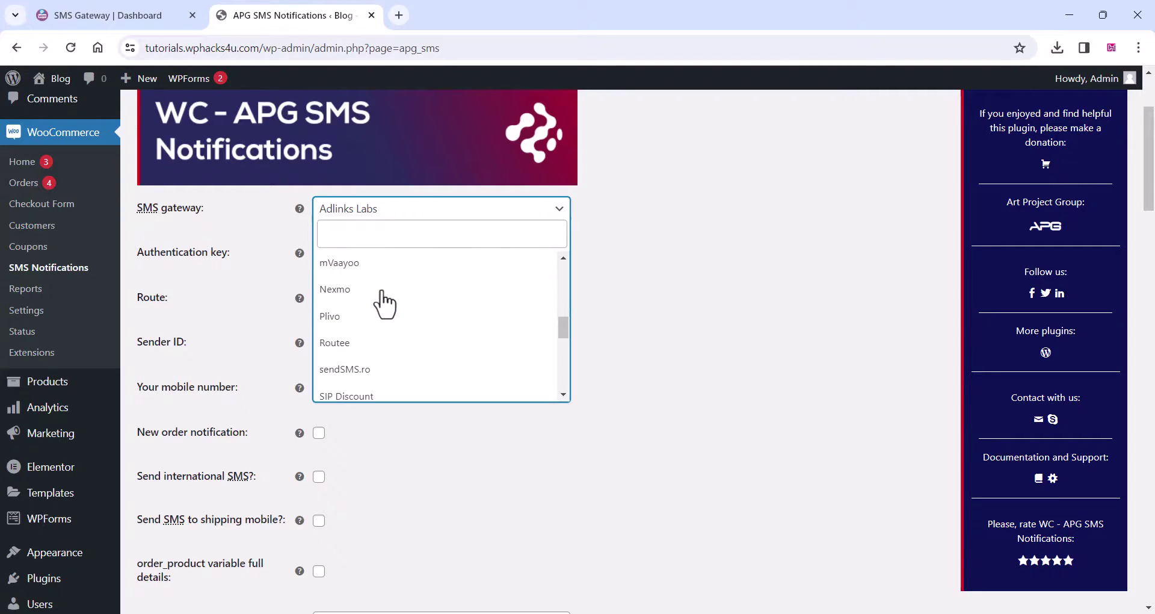
scroll(383, 302, down, 2)
scroll(381, 301, down, 2)
scroll(382, 301, down, 1)
scroll(397, 292, down, 1)
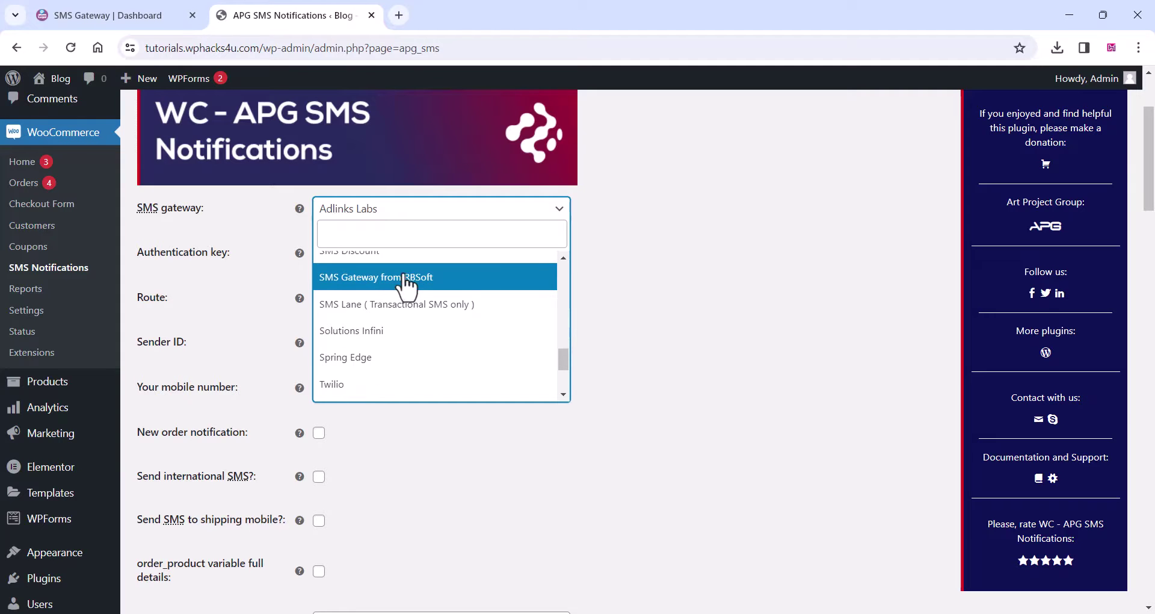
click(398, 282)
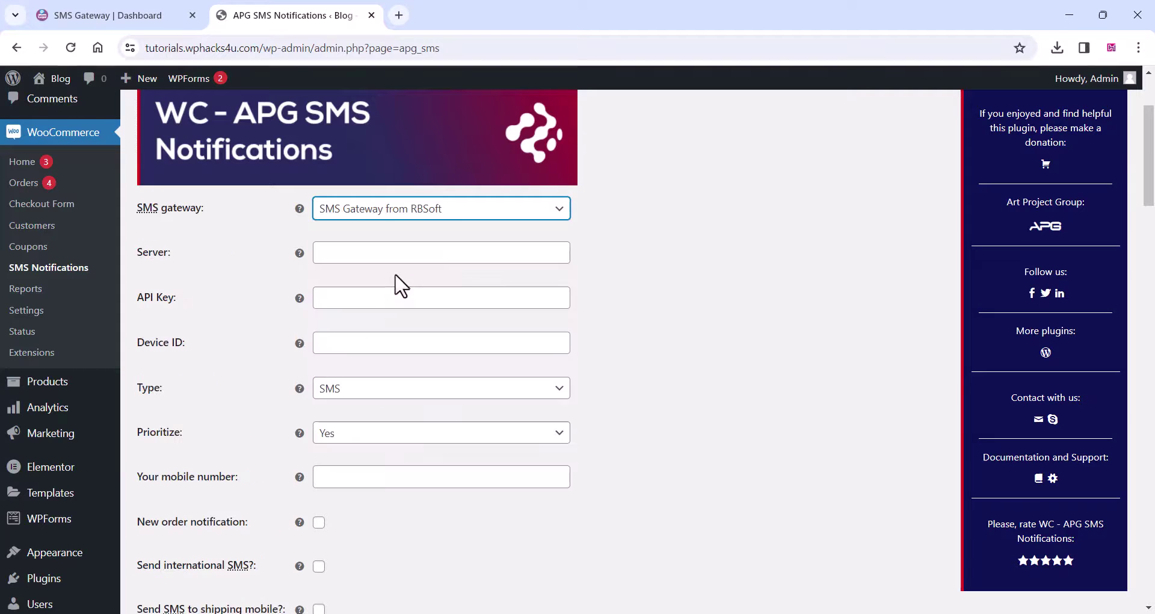
click(342, 254)
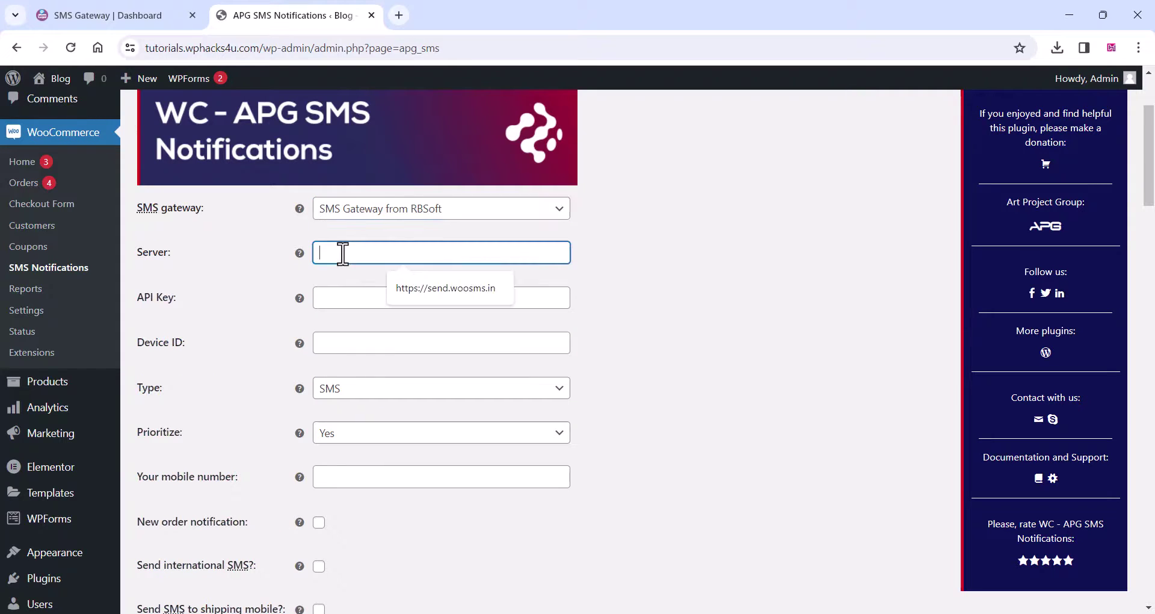
click(438, 300)
drag(449, 255, 313, 254)
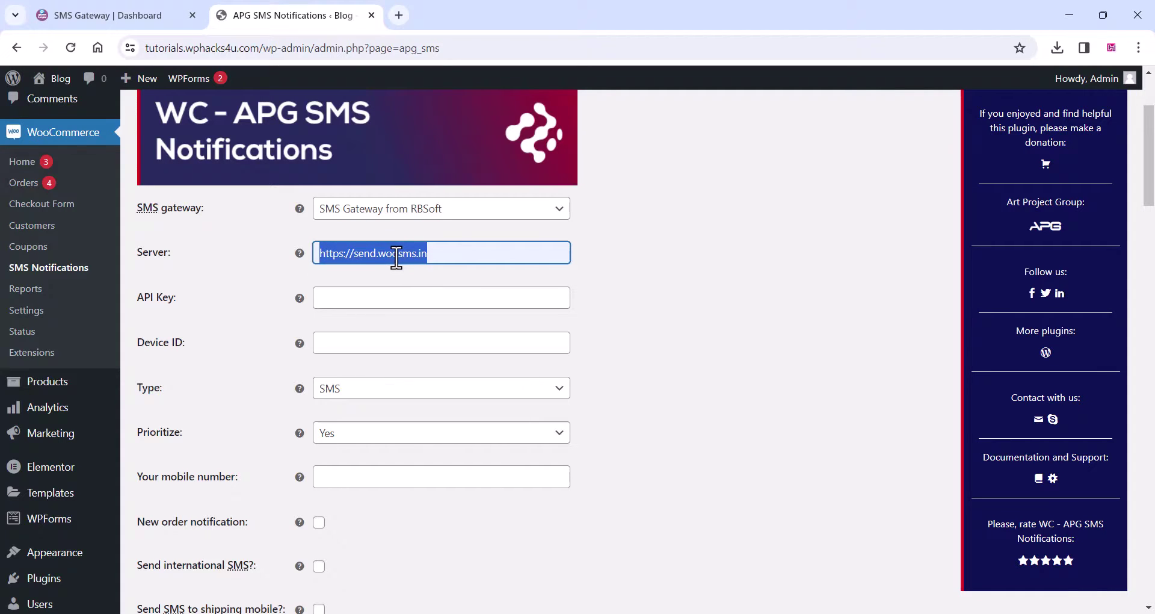
key(ctrl+shift+Tab)
- Copy the API key from the Woosms API page into the APG SMS API Key field
scroll(71, 422, down, 2)
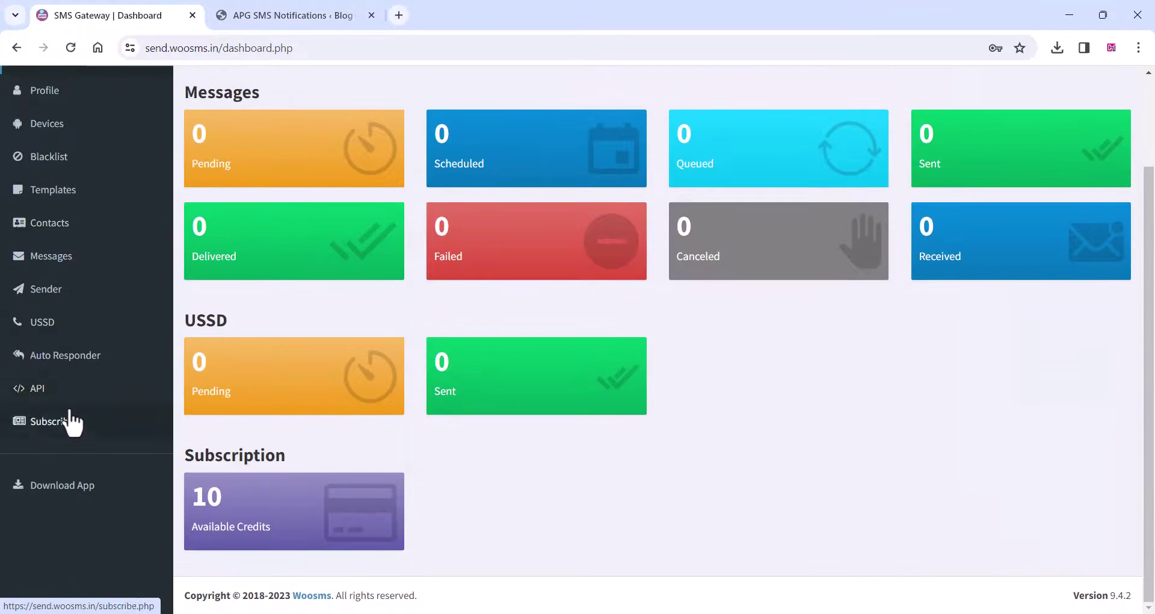
click(45, 391)
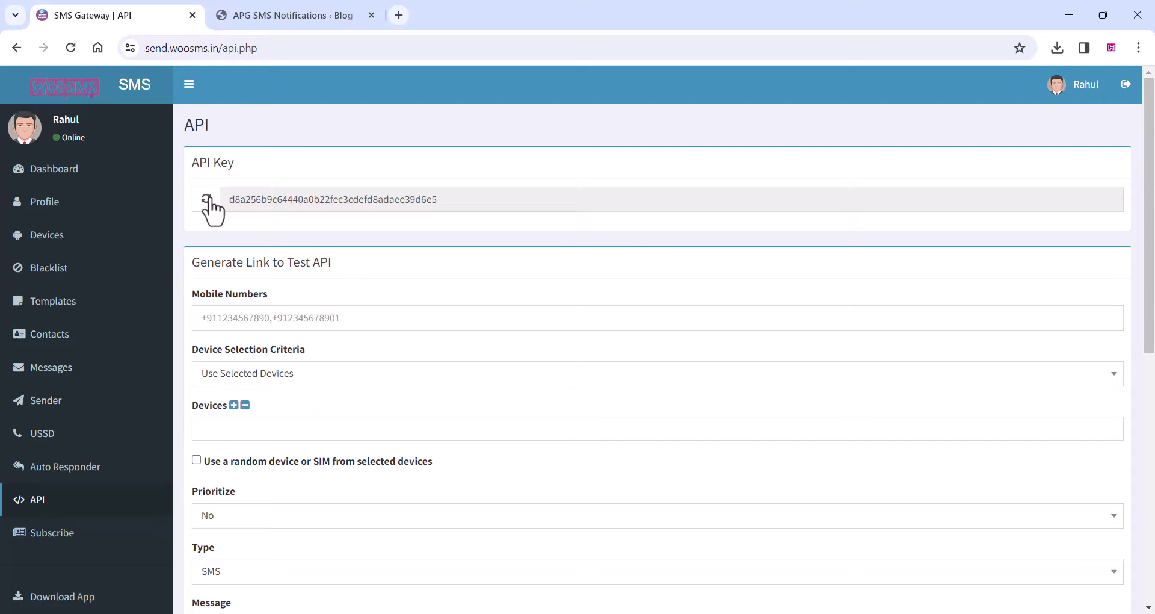
drag(474, 201, 212, 205)
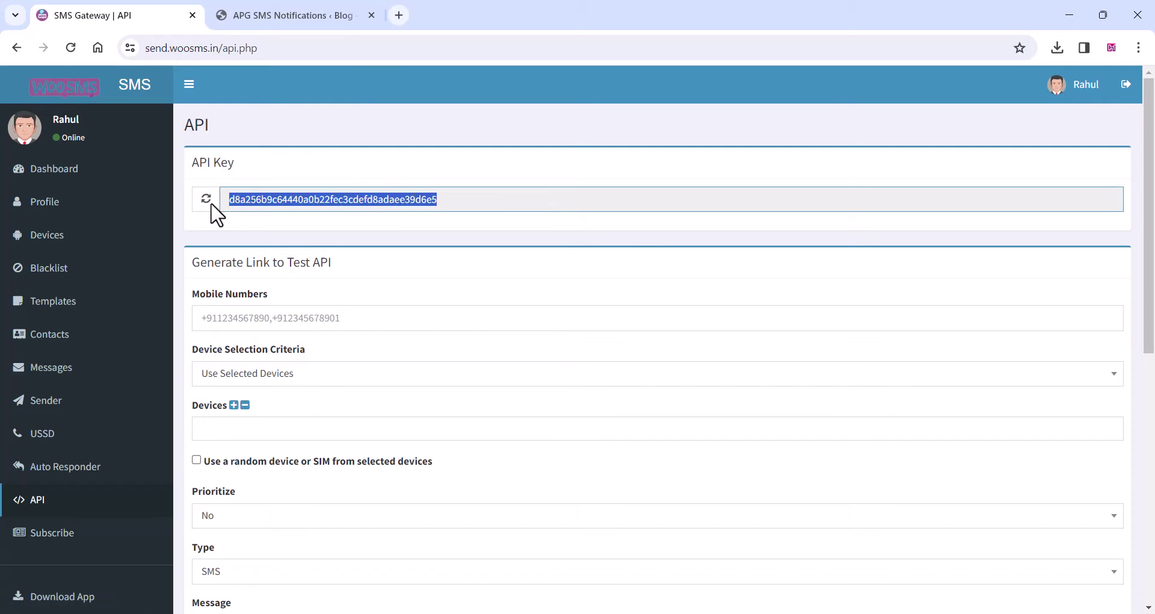
right_click(255, 205)
click(283, 220)
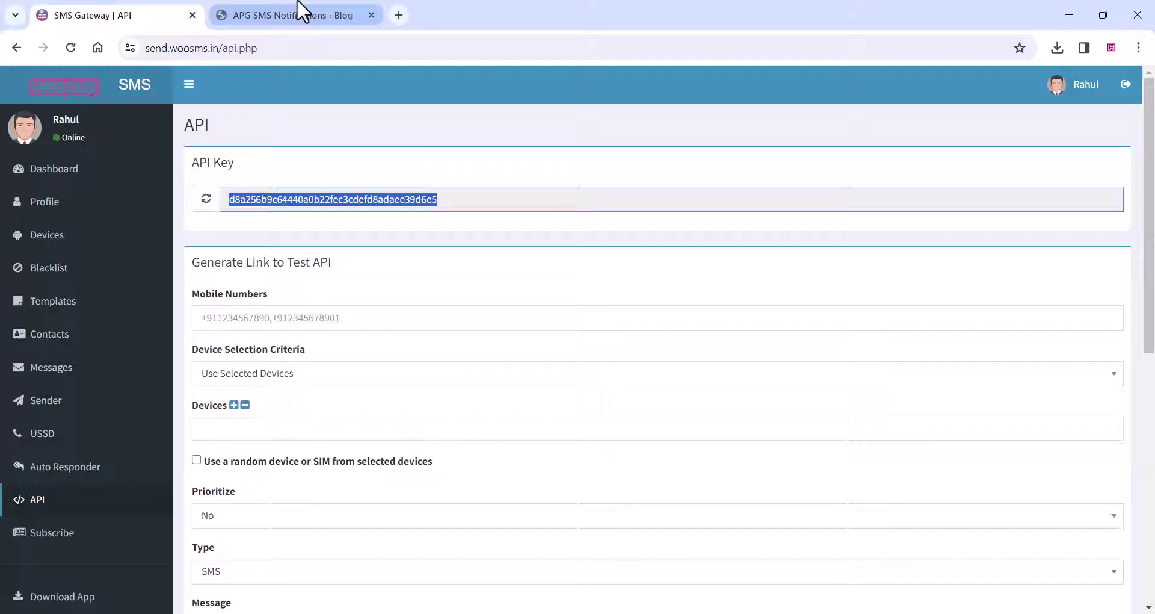
click(301, 12)
right_click(348, 299)
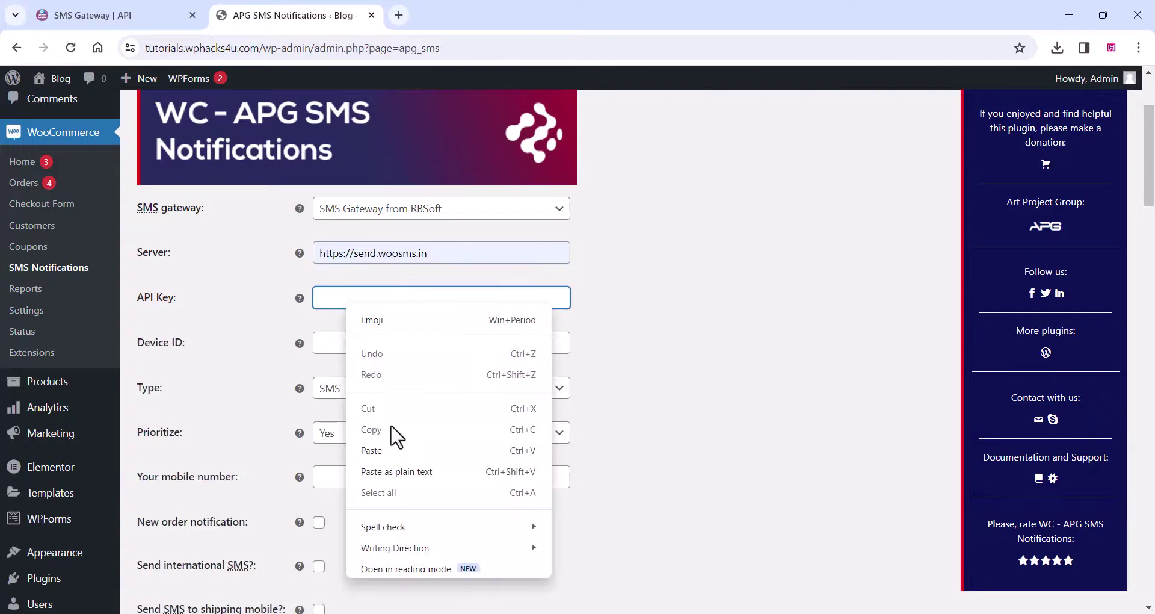
click(379, 451)
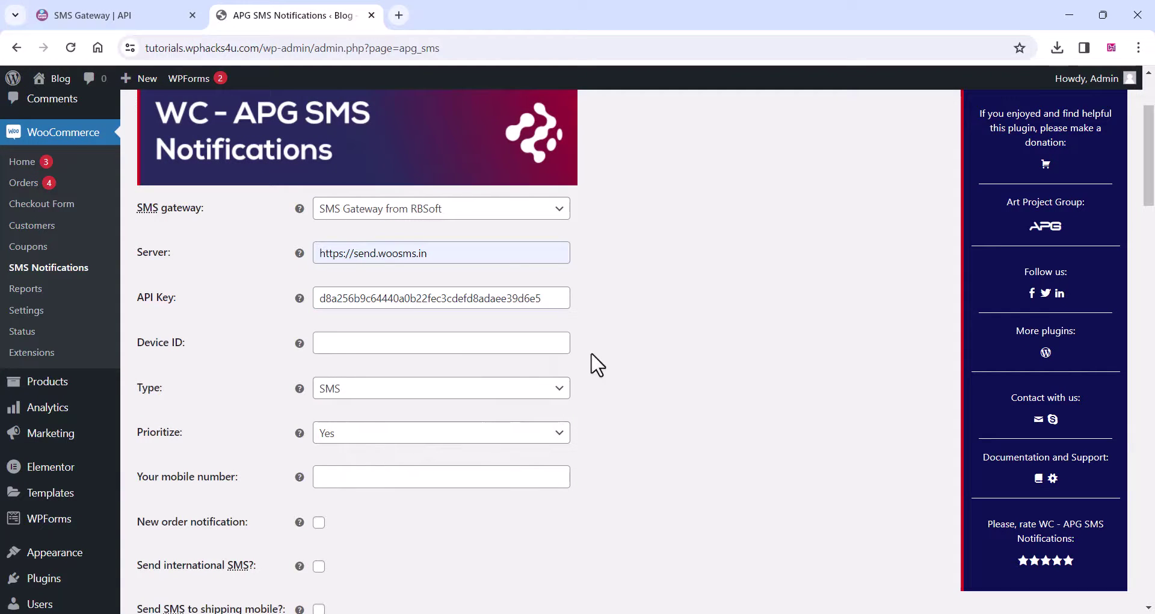
- Pair the realme 8i phone with the Woosms Devices page using the Add Device QR code
click(103, 14)
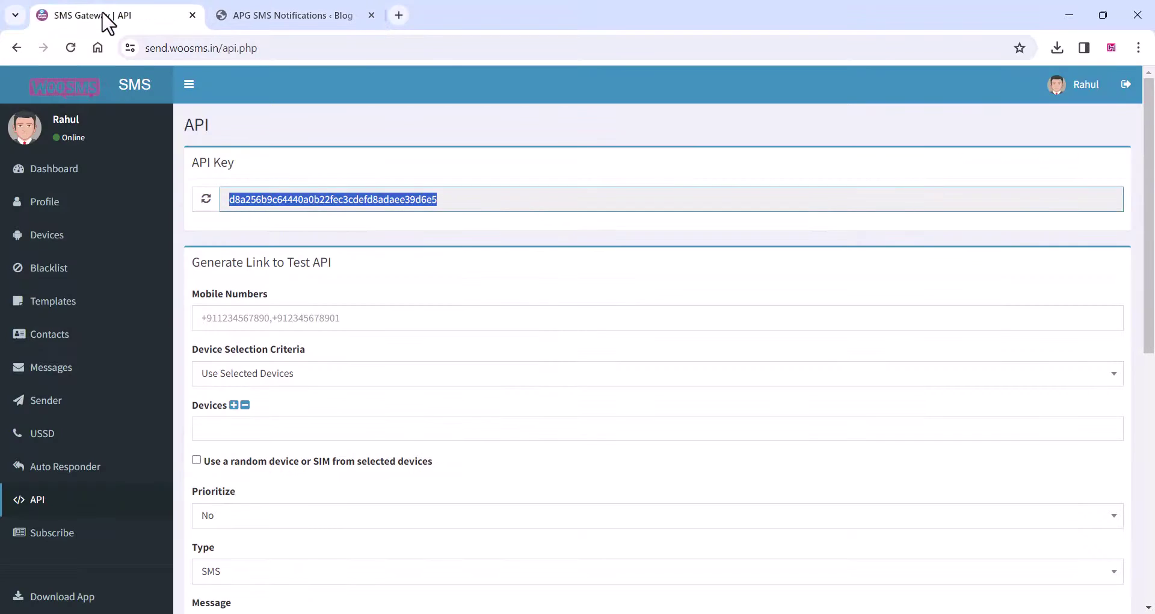
click(52, 241)
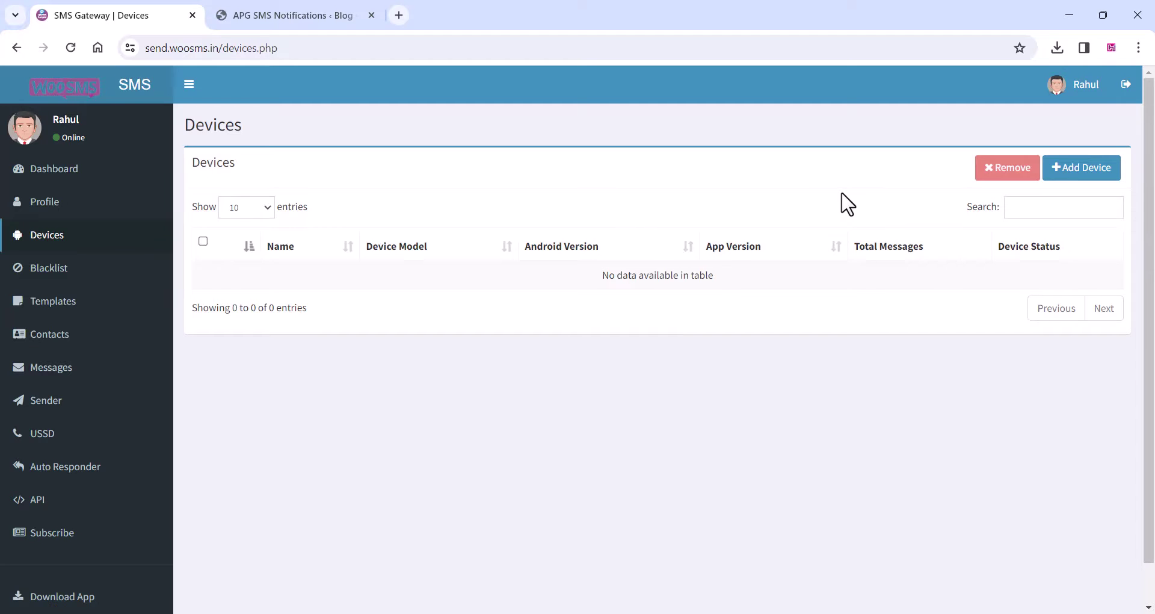
click(1082, 167)
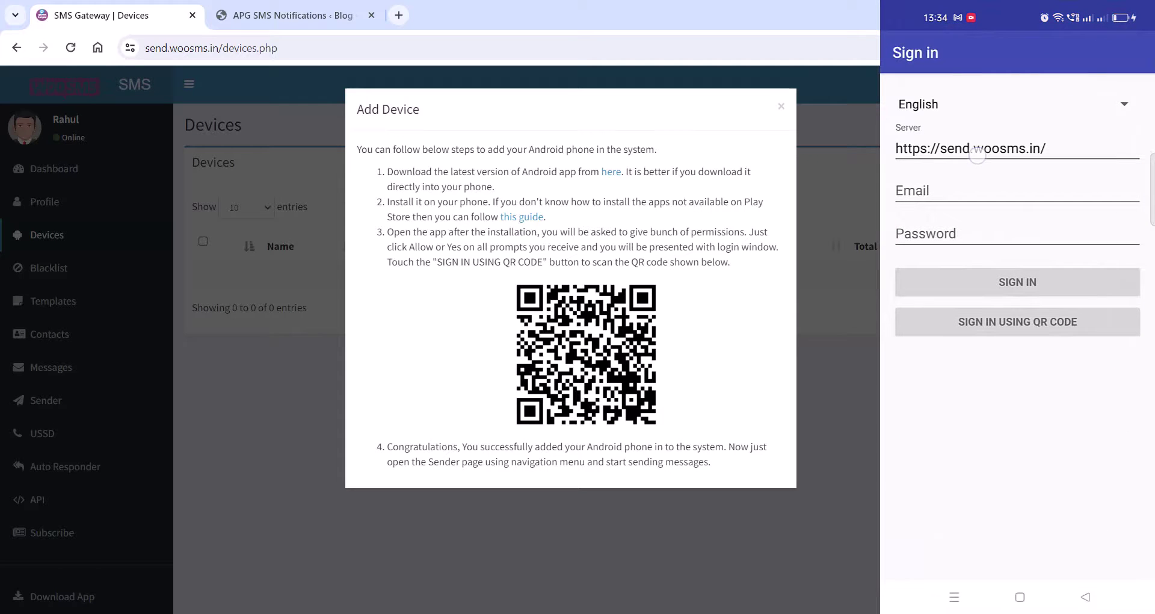
double_click(977, 155)
click(1009, 109)
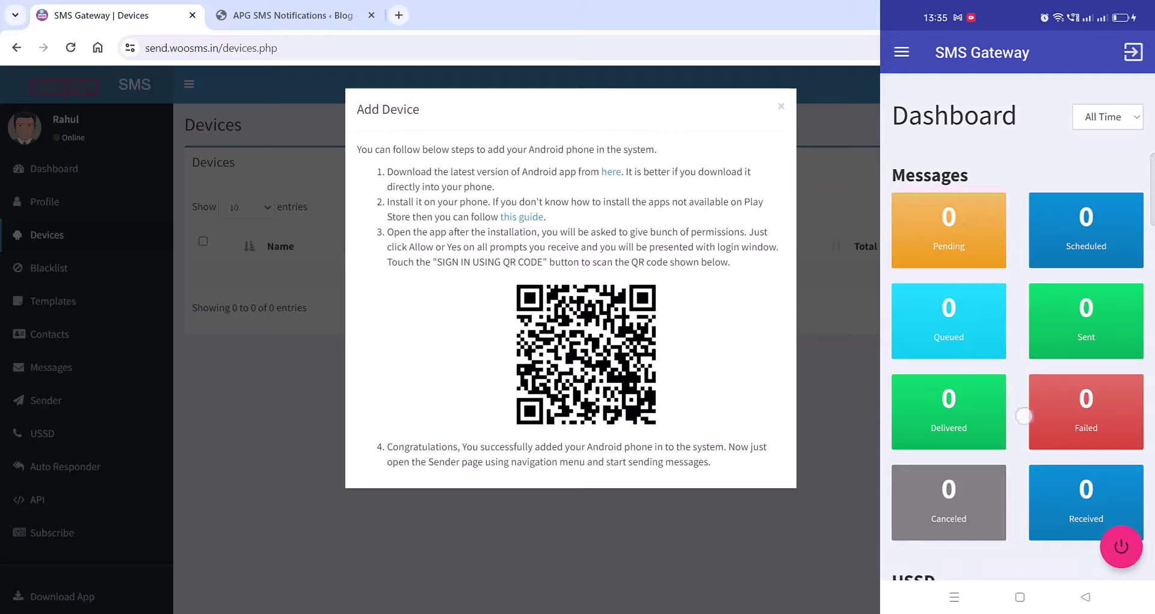
drag(1024, 415, 1024, 160)
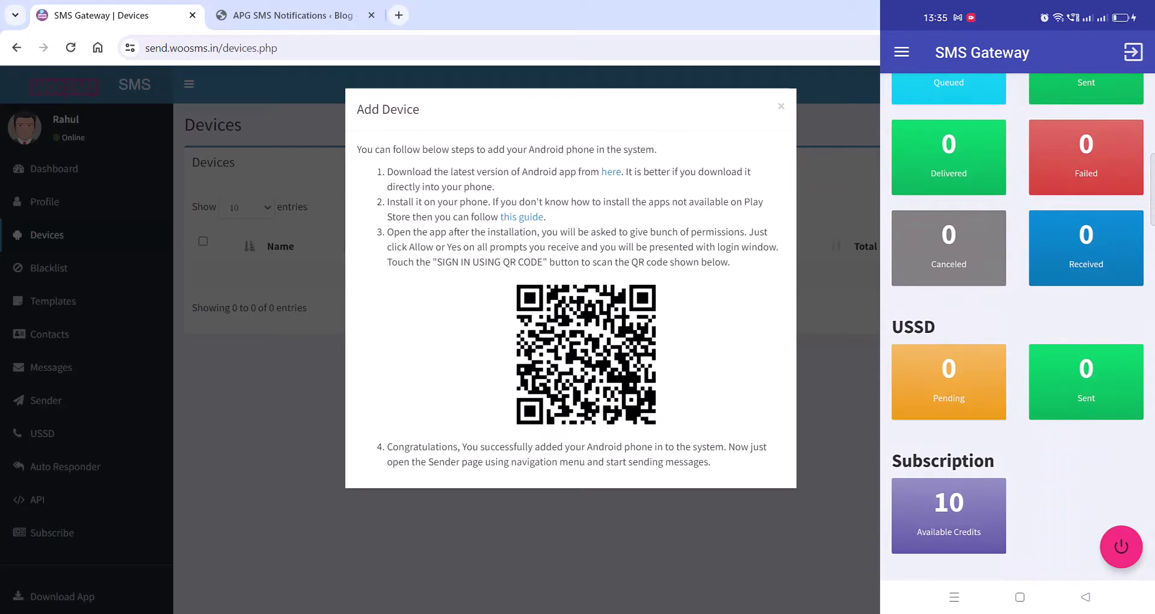
scroll(1018, 319, up, 5)
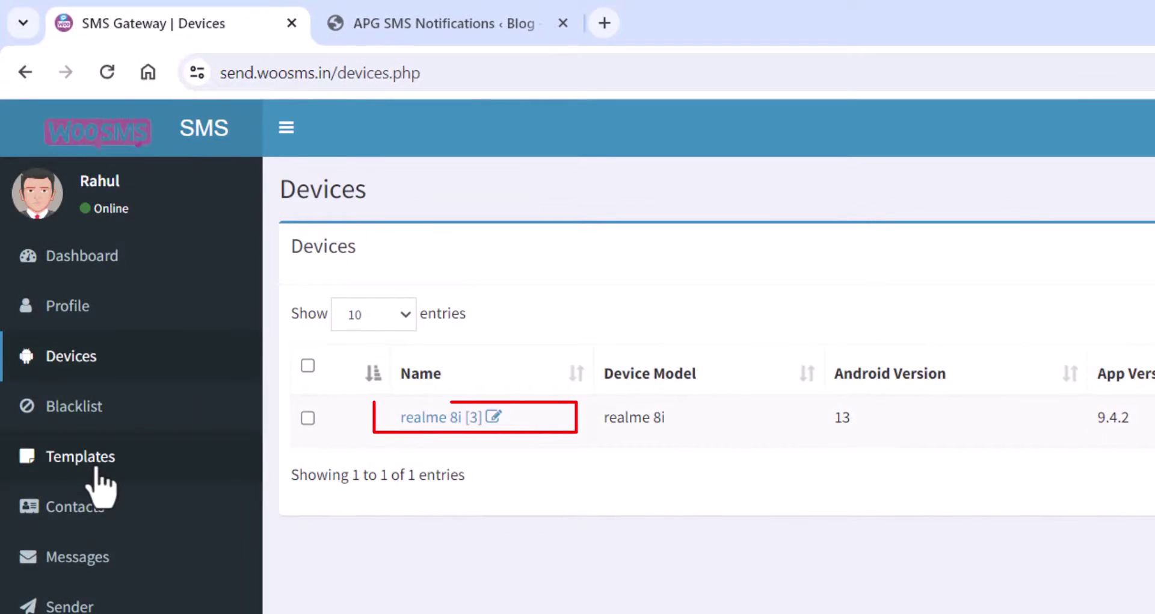
- Enter Device ID 3 and enable new order notifications and SMS to the shipping mobile
click(428, 17)
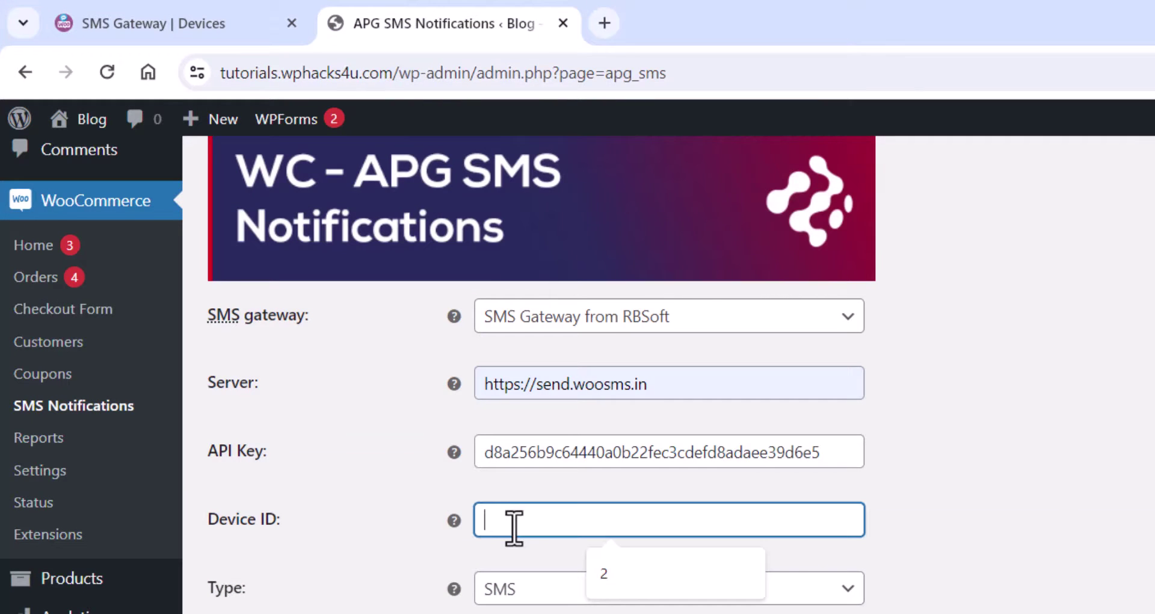
text(3)
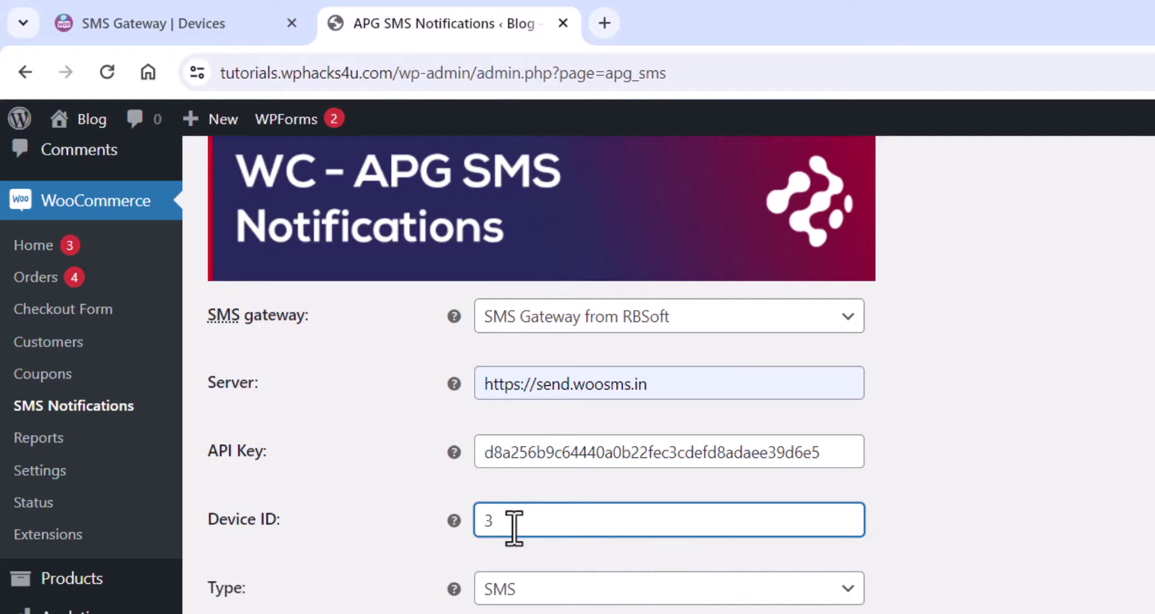
click(1020, 564)
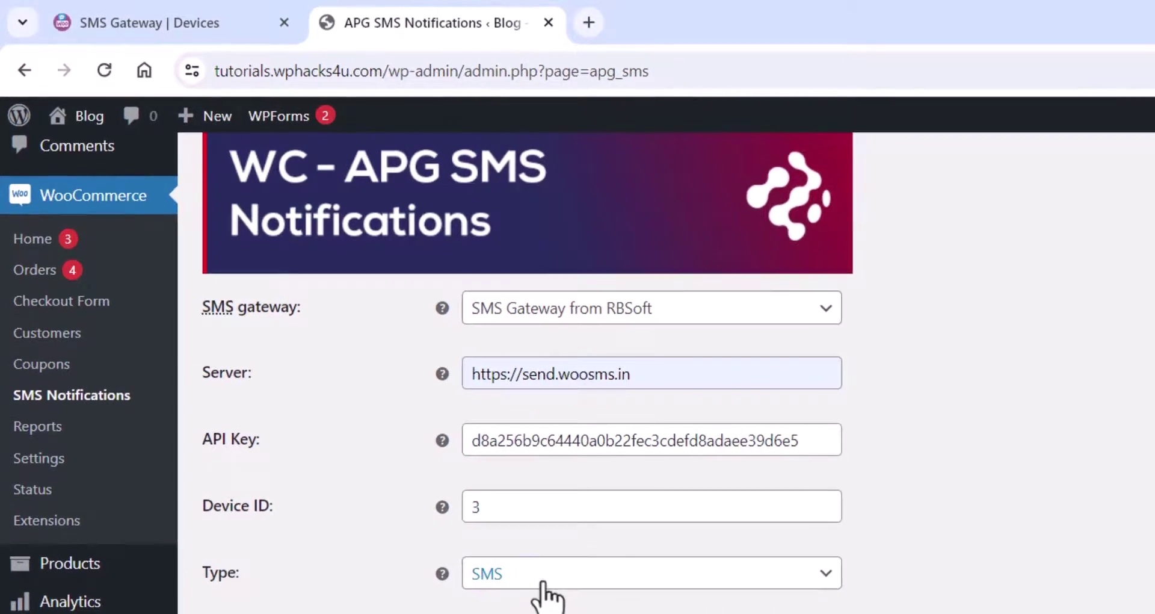
scroll(308, 536, down, 1)
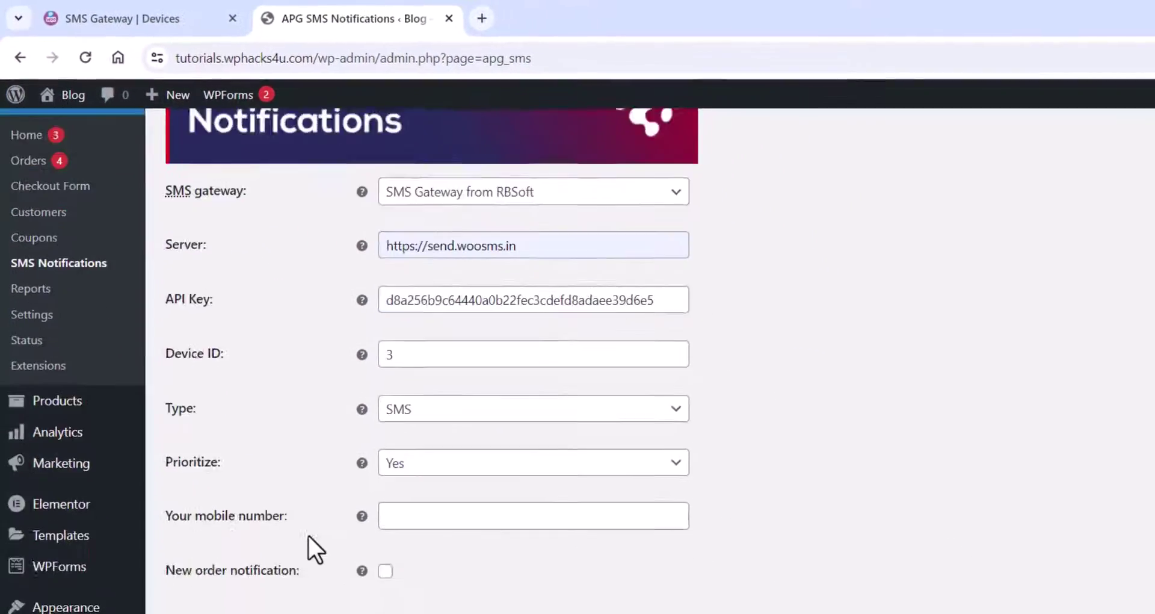
scroll(308, 537, down, 1)
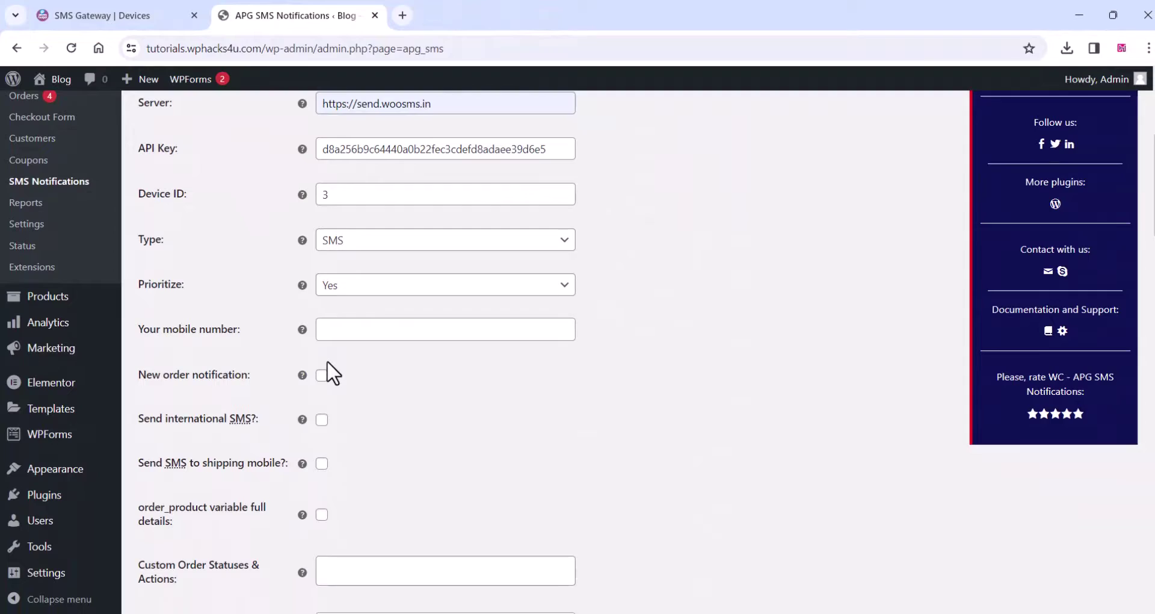
click(320, 375)
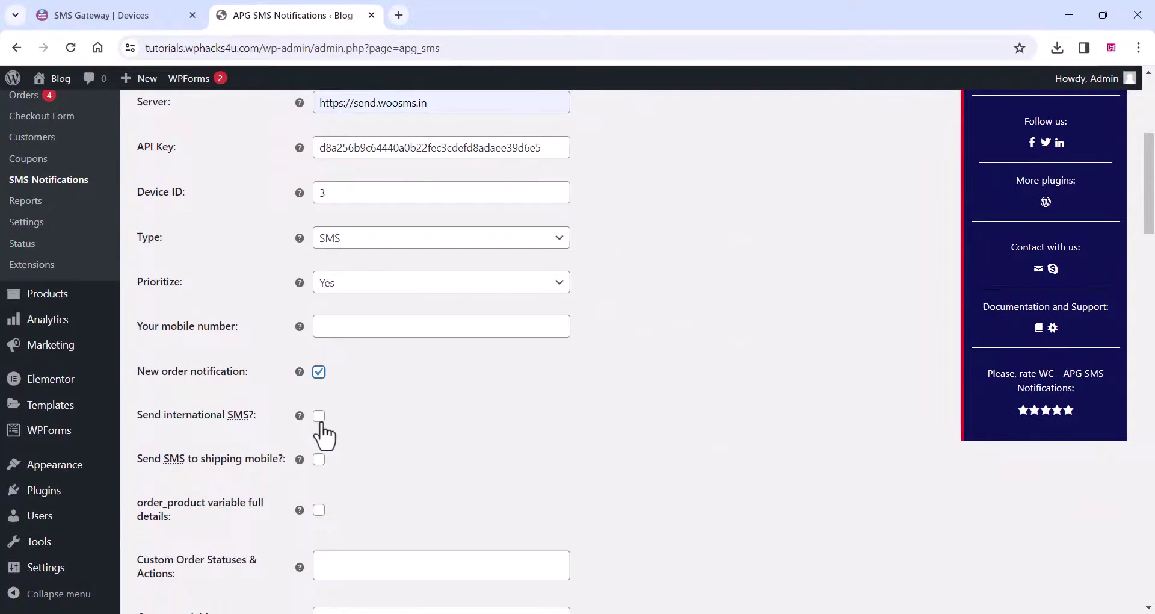
click(319, 460)
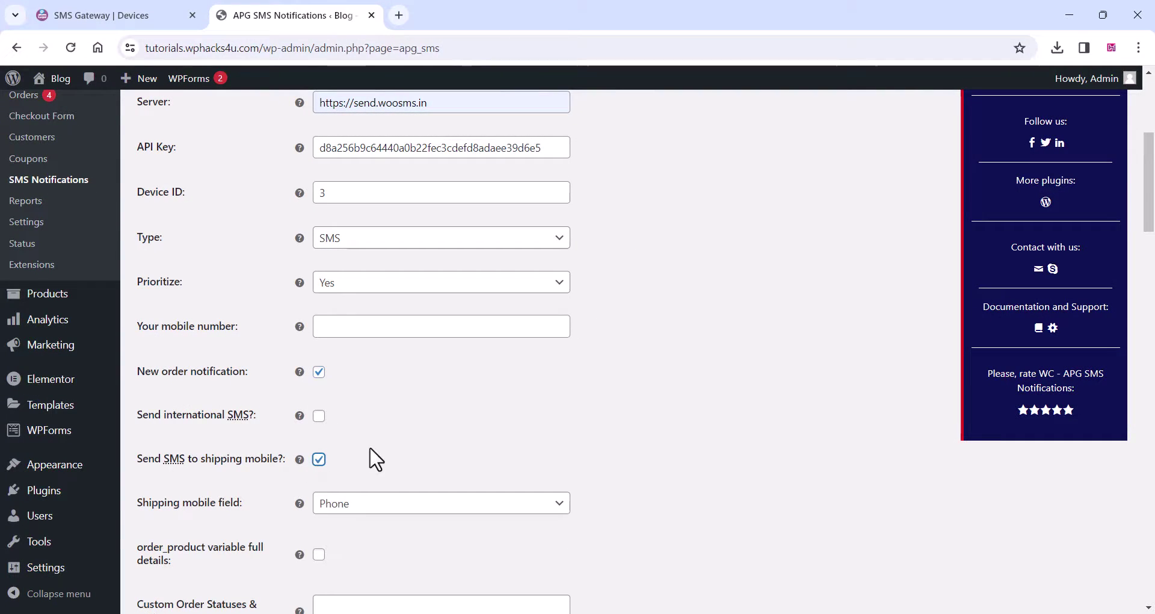
- Enable full details for the order_product variable and save the SMS settings
scroll(378, 452, down, 2)
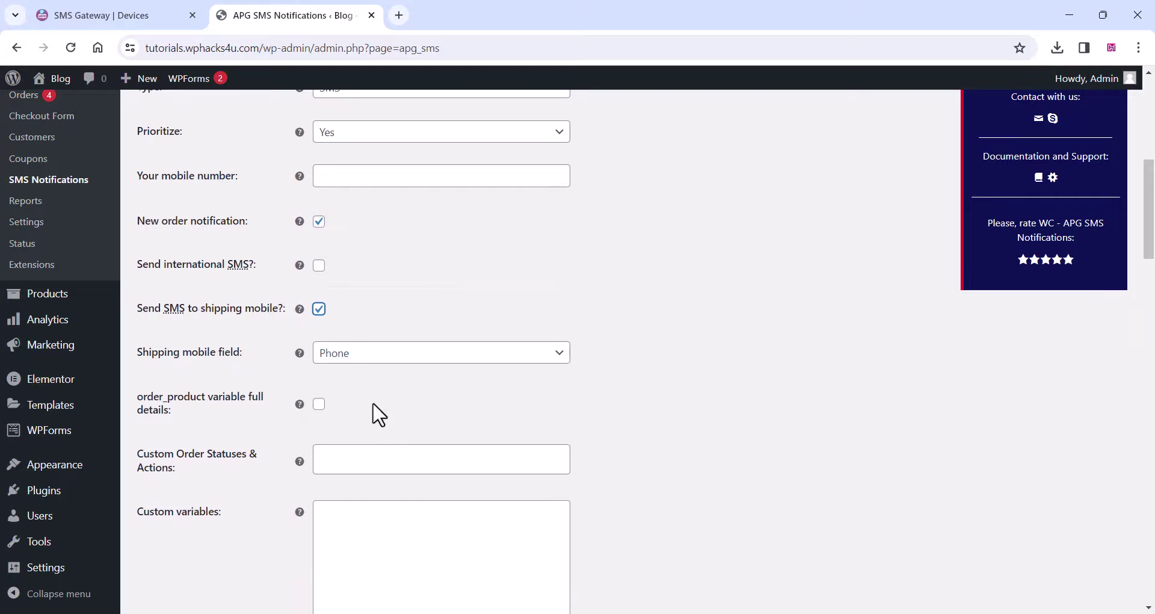
scroll(378, 415, down, 1)
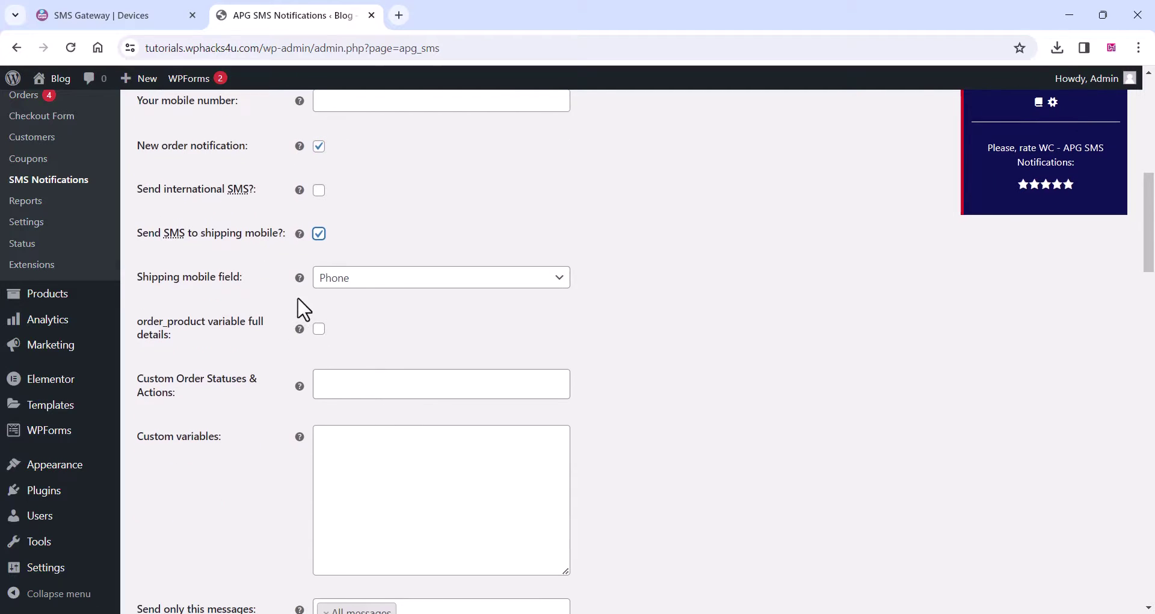
click(317, 331)
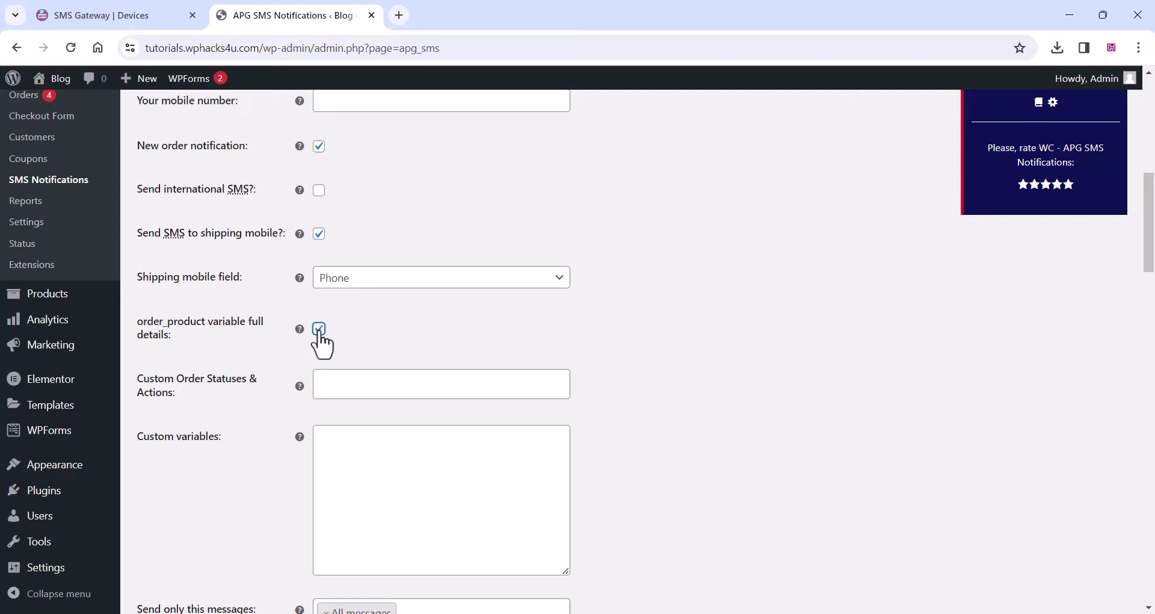
click(319, 331)
click(318, 331)
scroll(263, 409, down, 1)
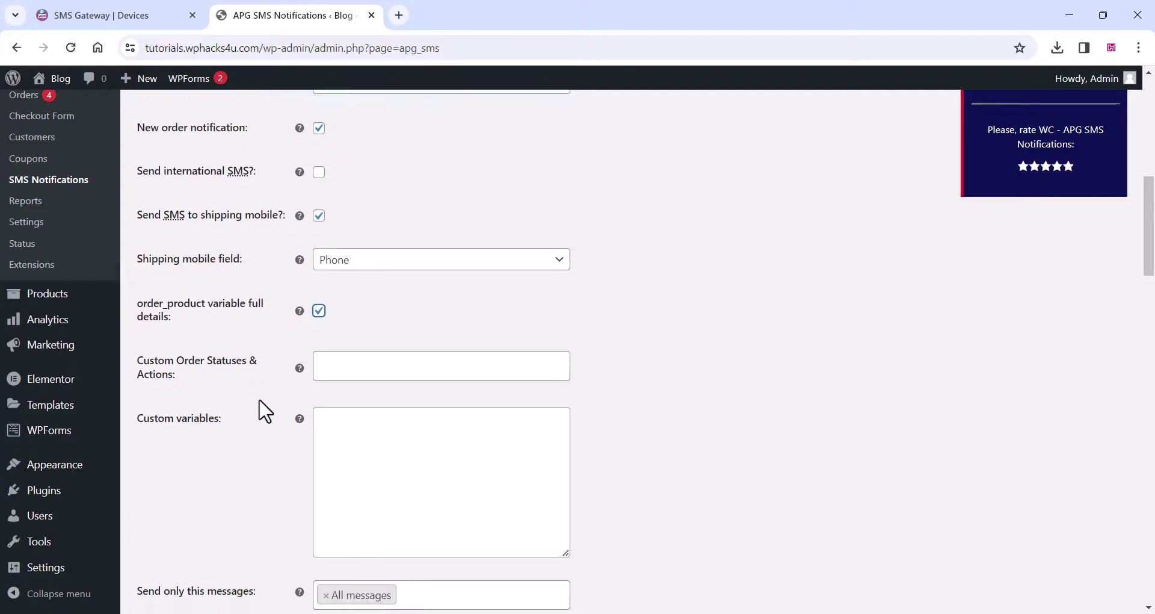
scroll(265, 413, down, 4)
scroll(271, 413, down, 4)
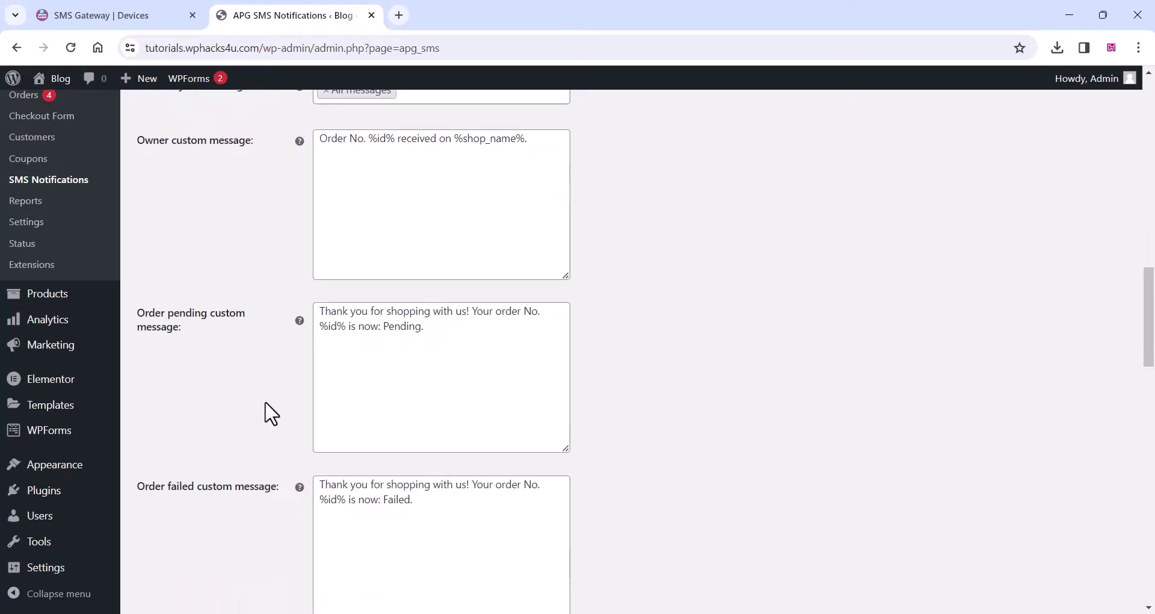
scroll(271, 409, down, 1)
scroll(271, 413, down, 5)
scroll(269, 415, down, 2)
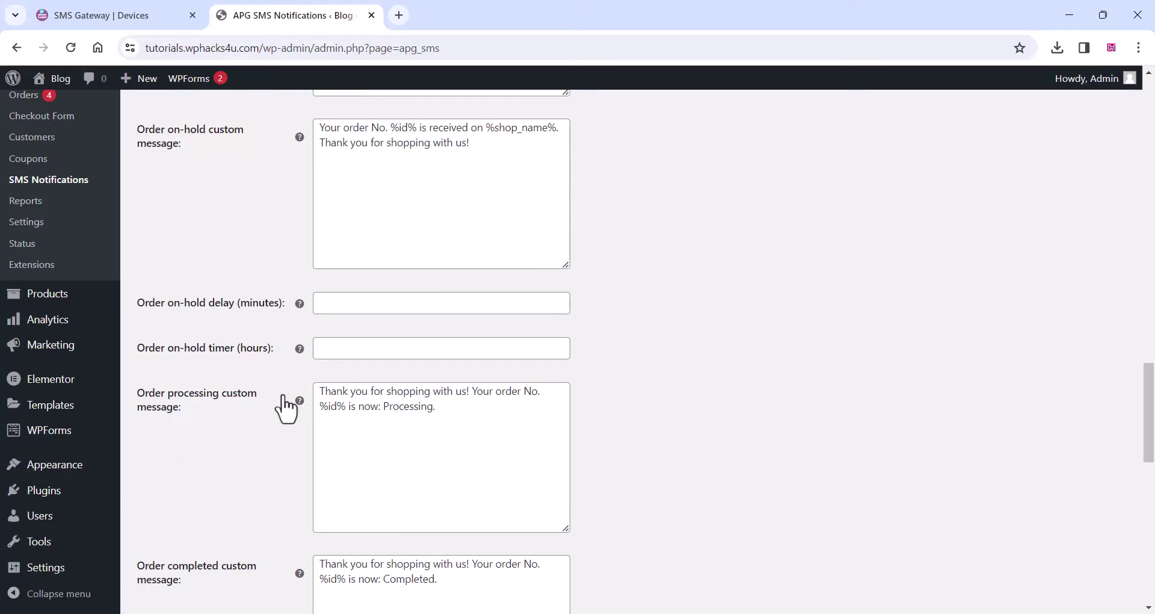
scroll(306, 457, down, 2)
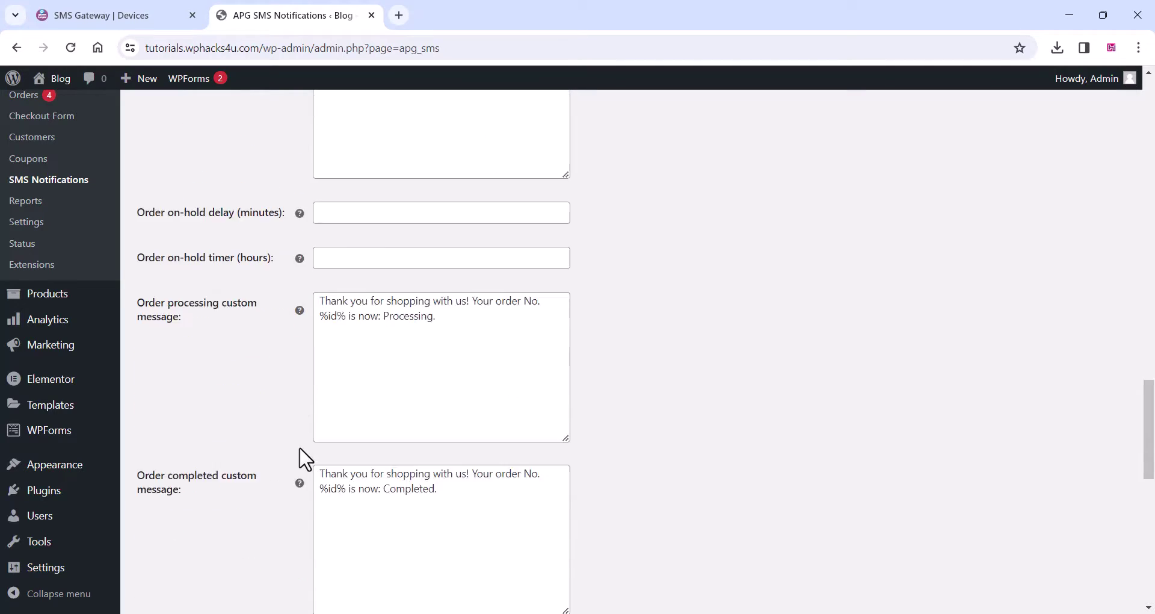
scroll(337, 391, down, 3)
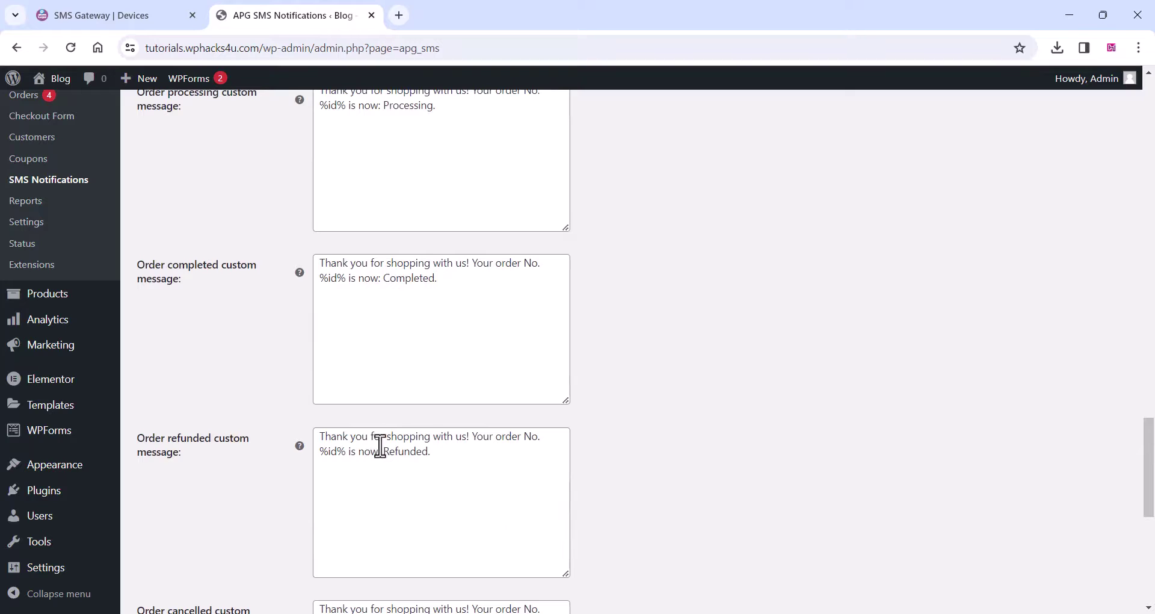
scroll(370, 457, down, 4)
scroll(366, 461, down, 4)
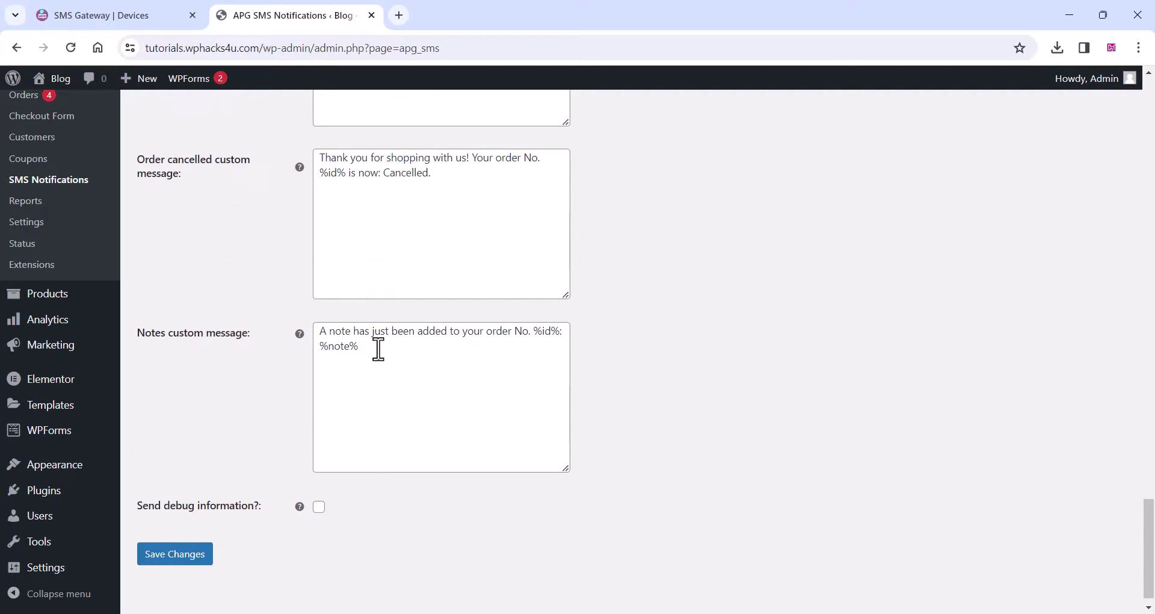
click(177, 553)
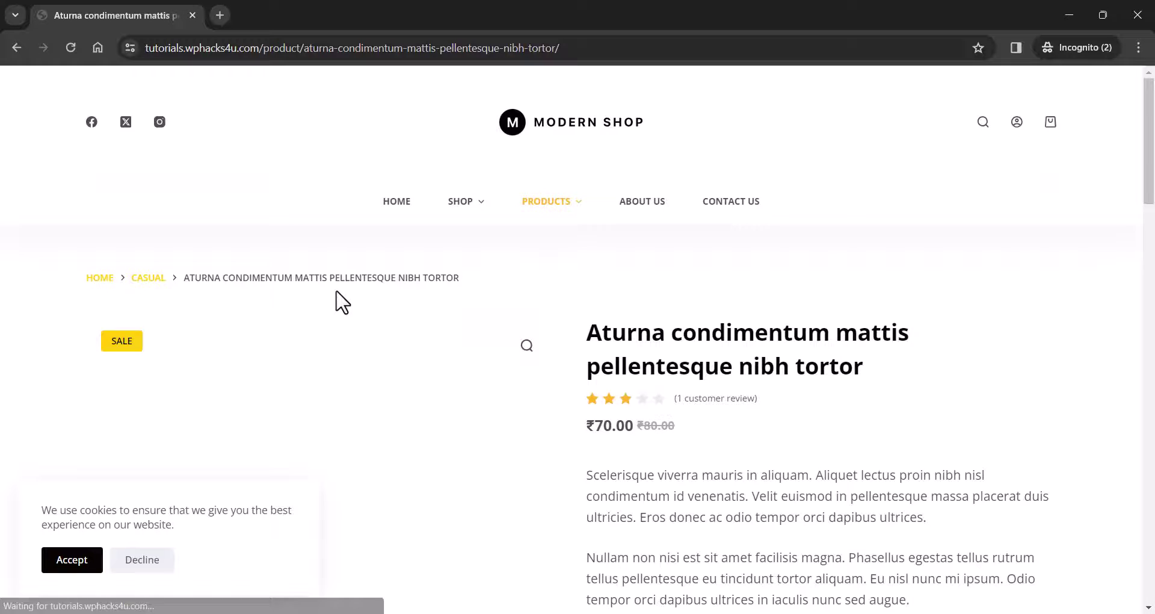
- Accept cookies, add one Aturna backpack to the cart, and open the ₹70.00 cart
scroll(335, 303, down, 4)
click(82, 561)
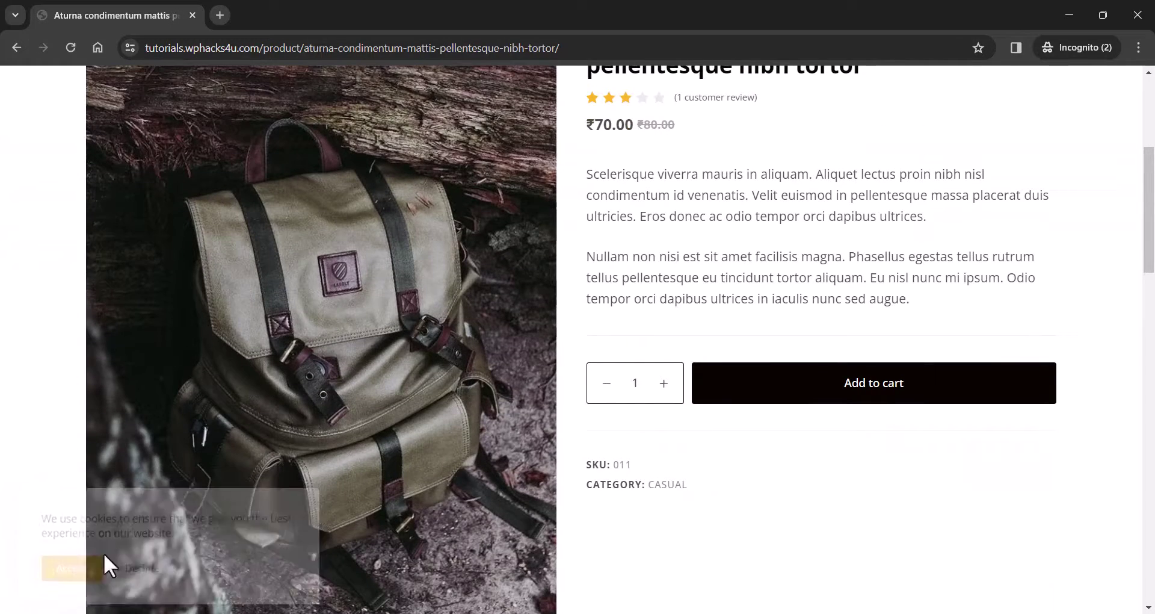
scroll(103, 562, up, 4)
scroll(632, 434, down, 1)
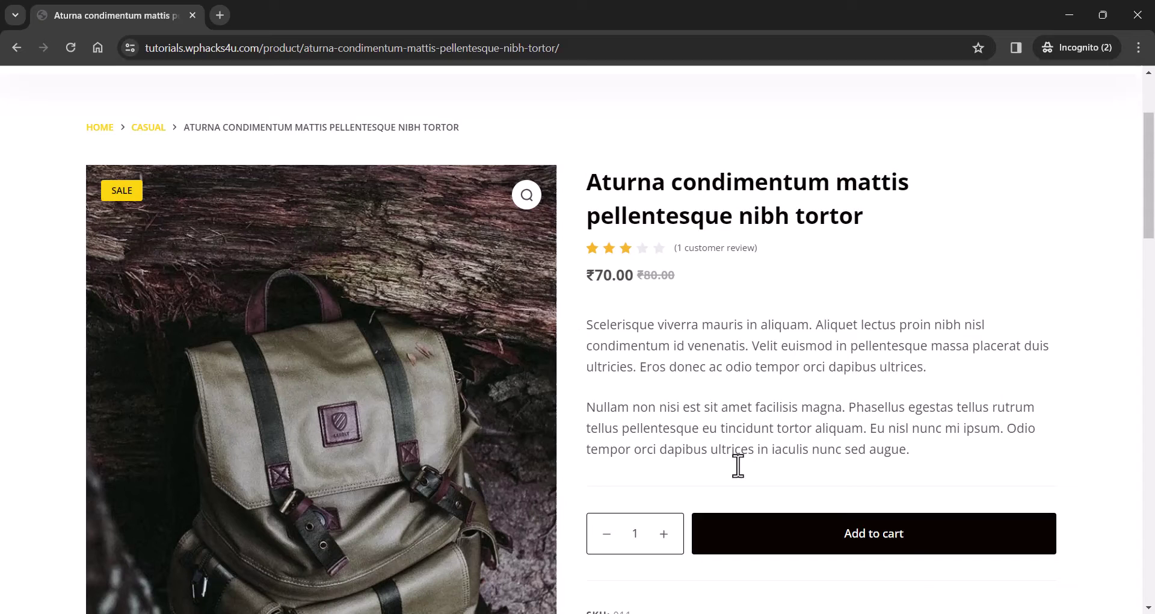
click(873, 543)
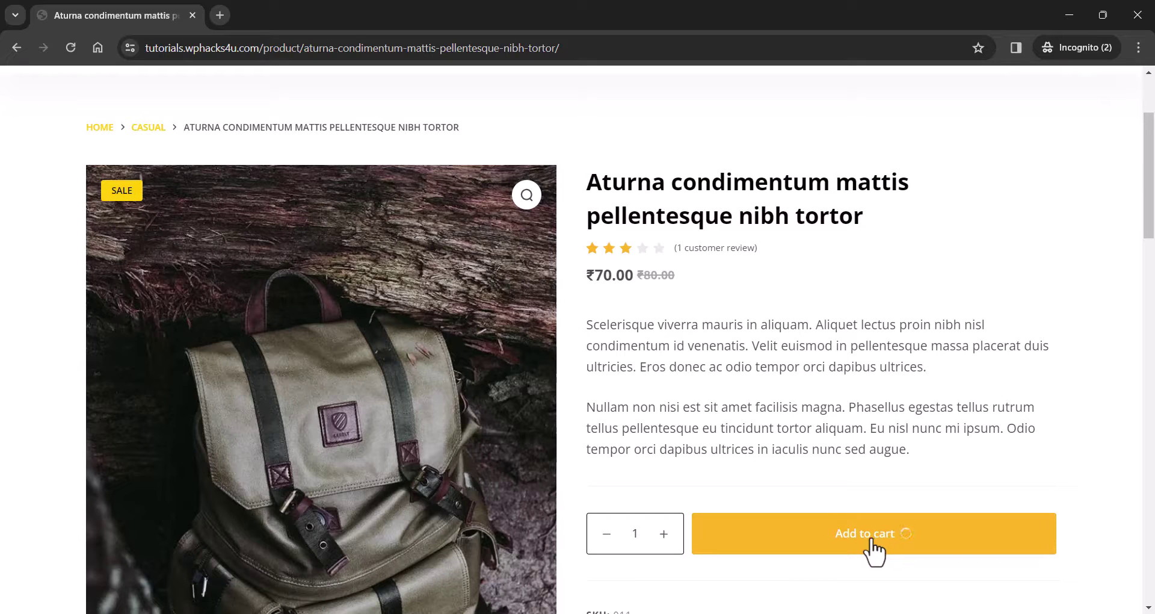
click(943, 542)
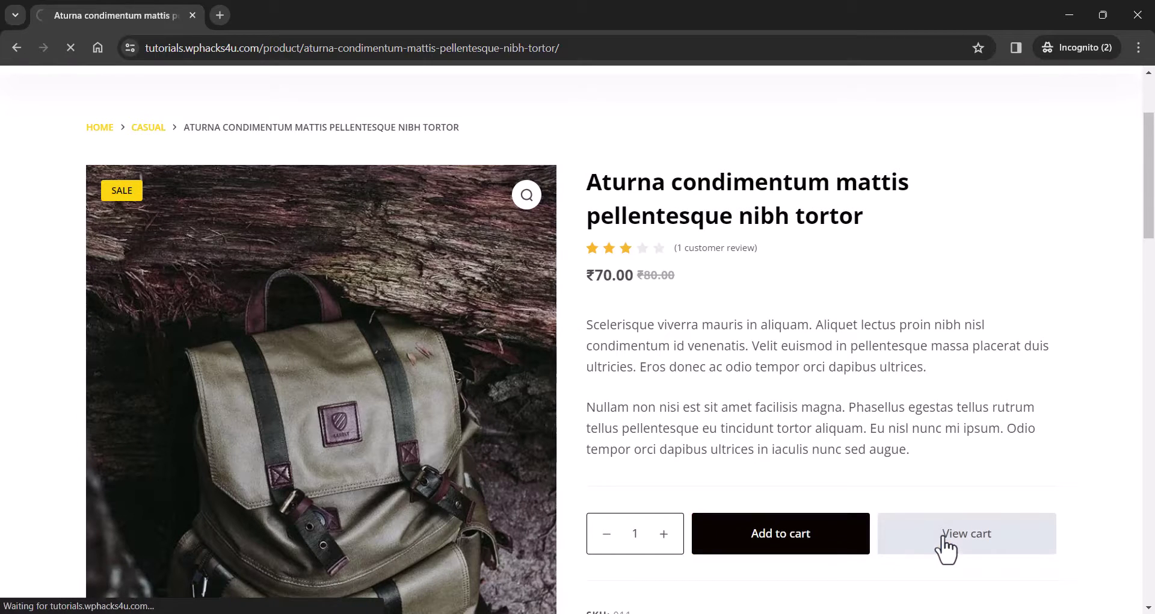
scroll(745, 407, down, 4)
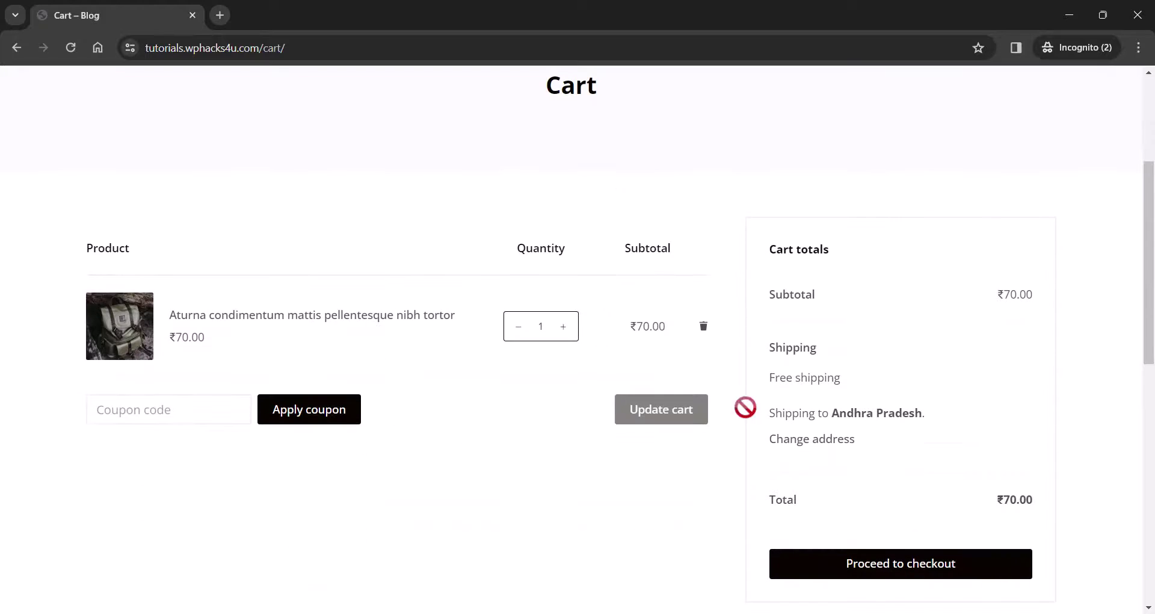